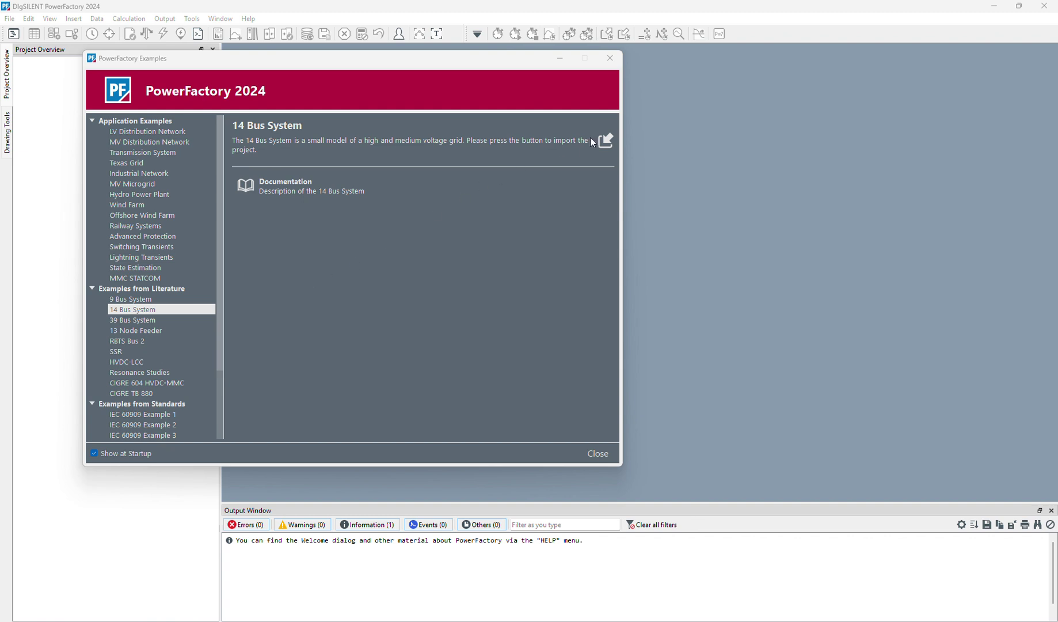
Step: Import the 14 Bus System example project and close the examples window
{"action": "left_click", "coordinate": [604, 141]}
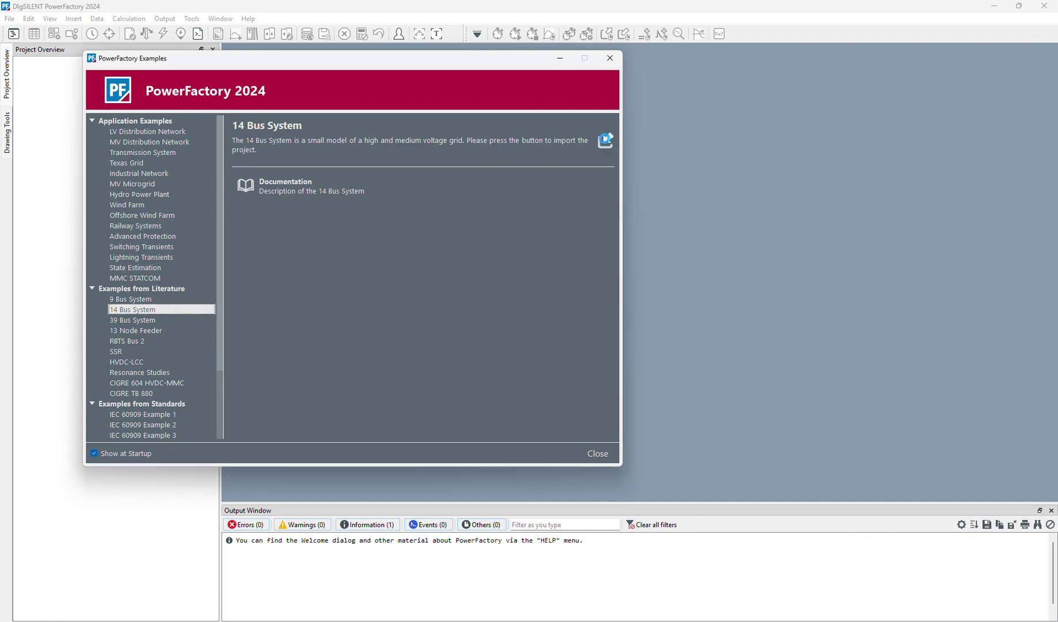
{"action": "left_click", "coordinate": [610, 58]}
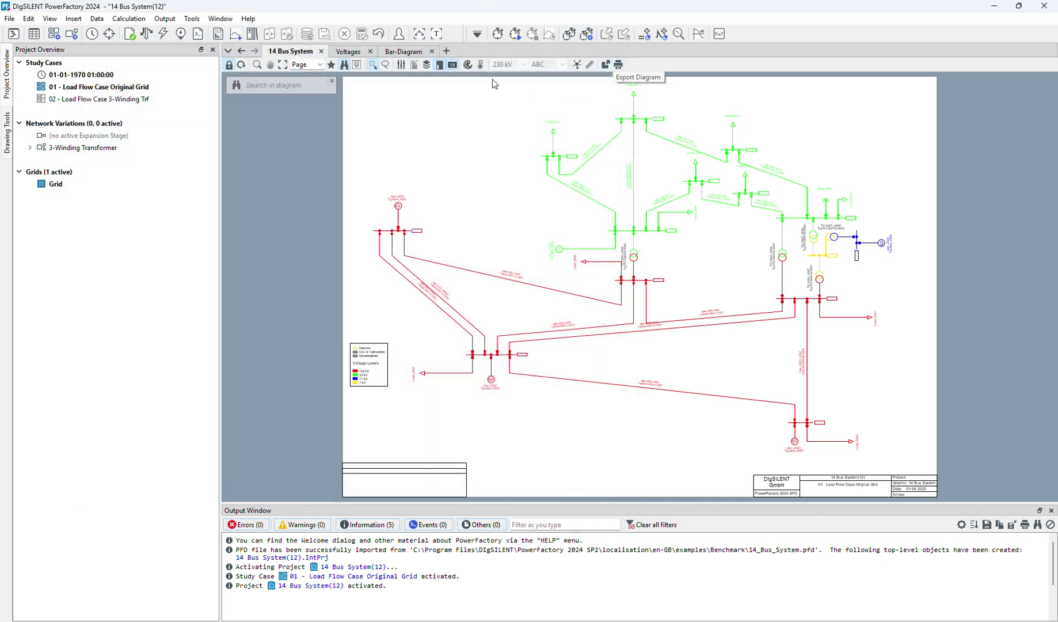
Step: Check the nominal line-line voltages of busbars Bus_0002 and Bus_0013, leaving both dialogs without changes
{"action": "double_click", "coordinate": [507, 355]}
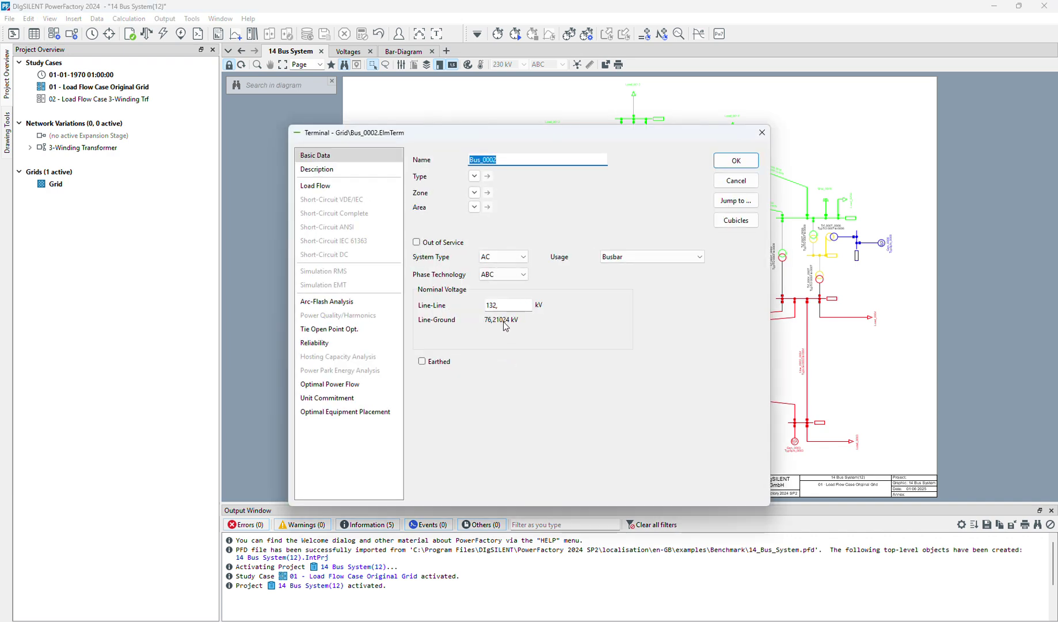
{"action": "left_click", "coordinate": [505, 305]}
{"action": "double_click", "coordinate": [492, 305]}
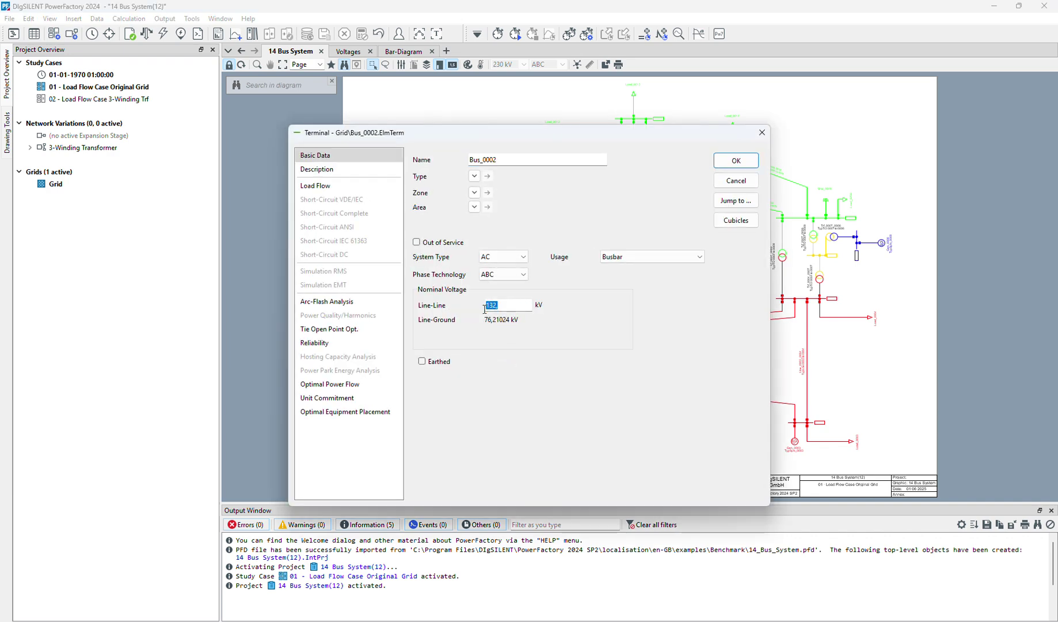
{"action": "left_click", "coordinate": [723, 183]}
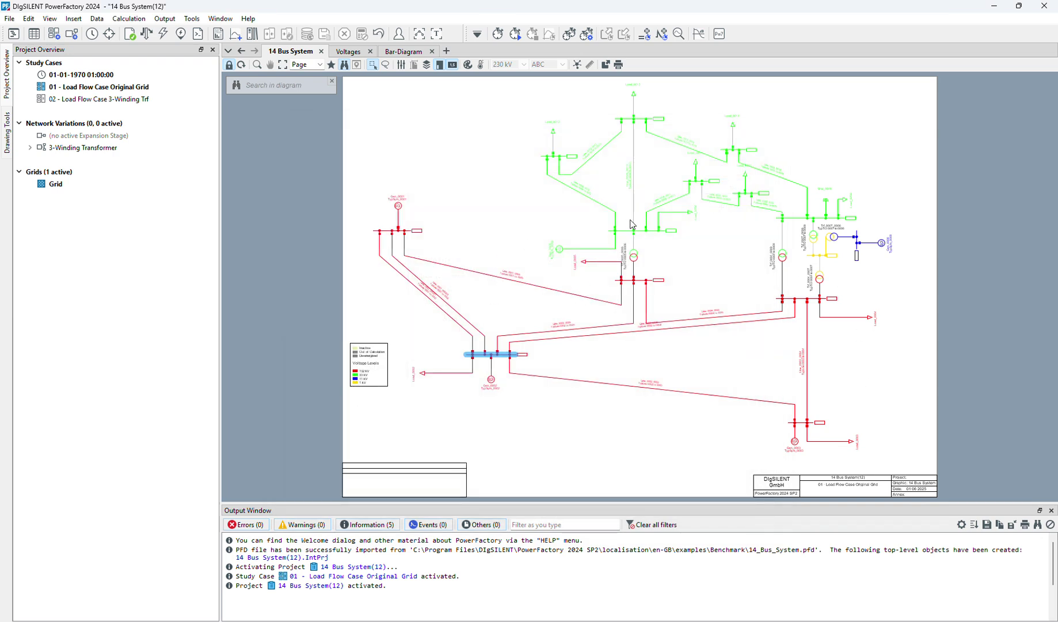
{"action": "double_click", "coordinate": [645, 120]}
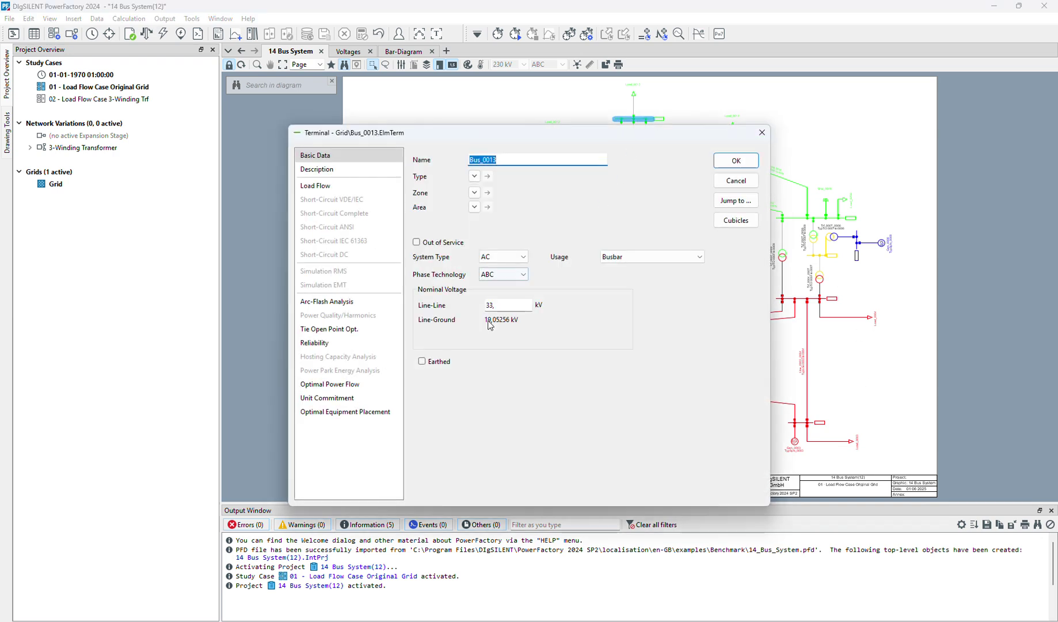
{"action": "left_click_drag", "start_coordinate": [507, 304], "coordinate": [485, 306]}
{"action": "left_click", "coordinate": [749, 186]}
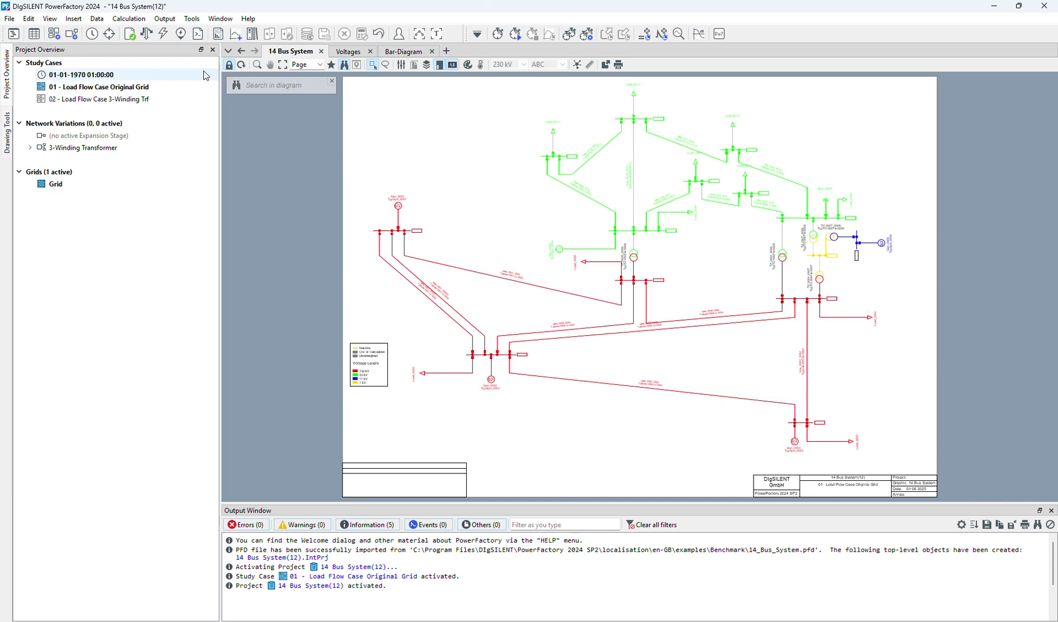
Step: Run a balanced, positive-sequence AC load flow and inspect the power flow at the Bus_0001 end of Line_0001_0005
{"action": "left_click", "coordinate": [146, 33]}
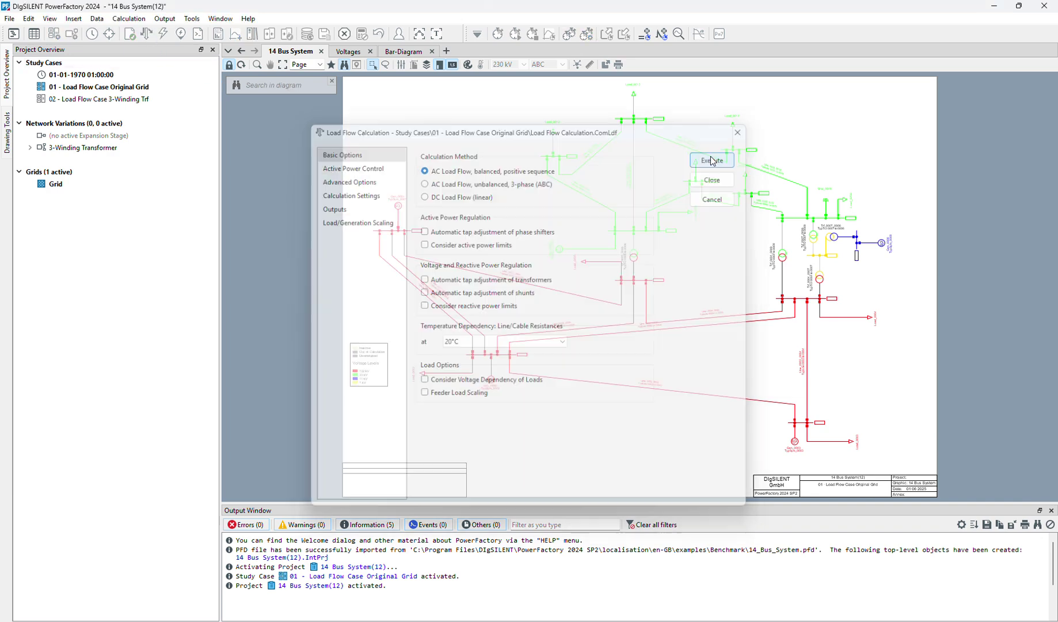
{"action": "left_click", "coordinate": [712, 160]}
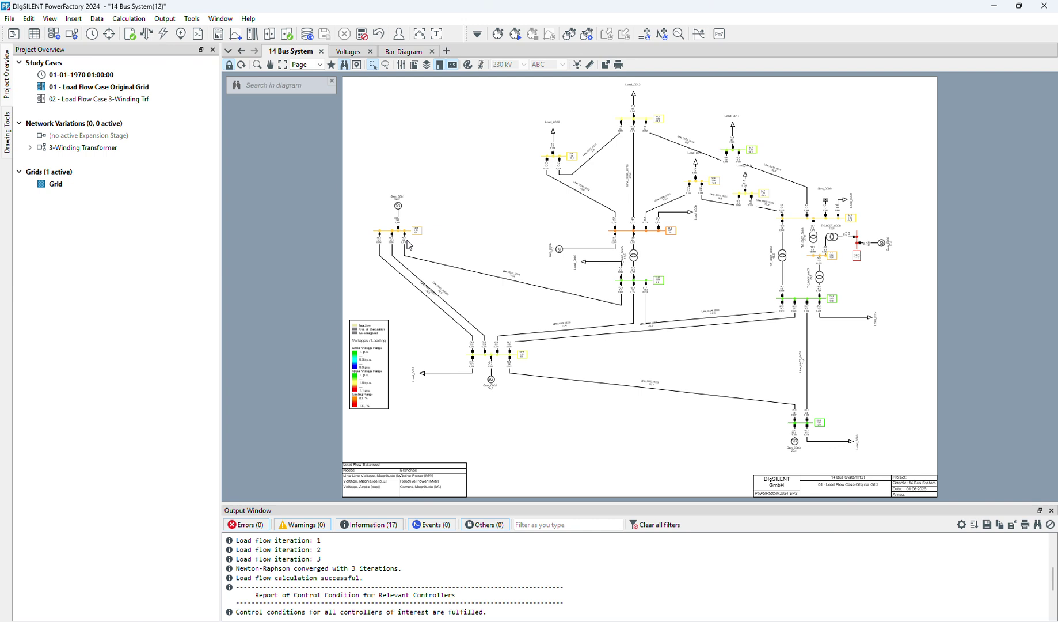
{"action": "mouse_move", "coordinate": [409, 246]}
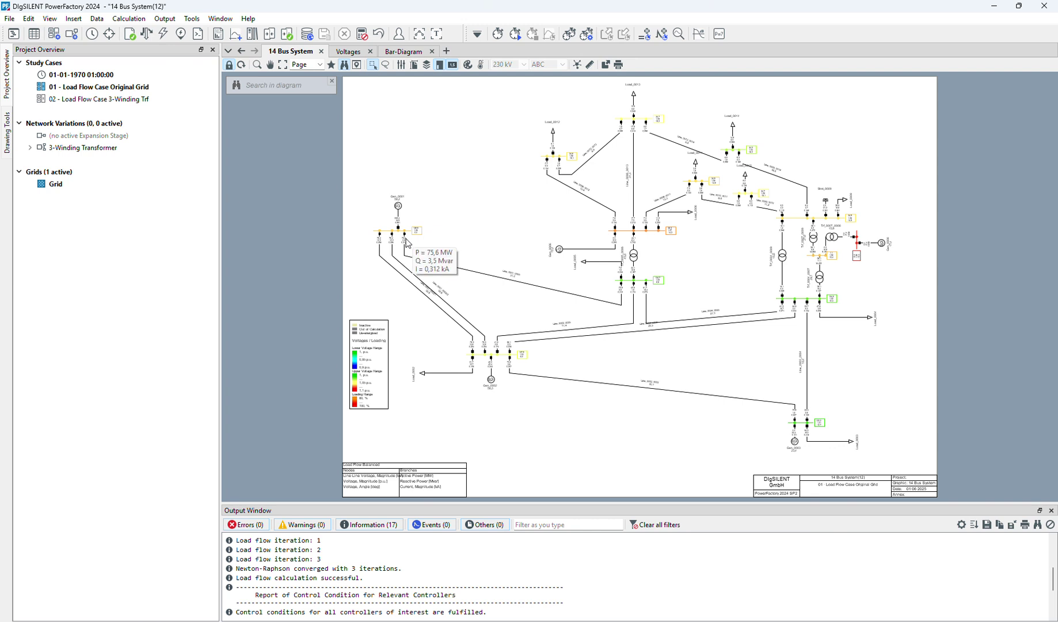
Step: Create a new relay in the cubicle of Line_0001_0005 at Bus_0001
{"action": "mouse_move", "coordinate": [517, 281]}
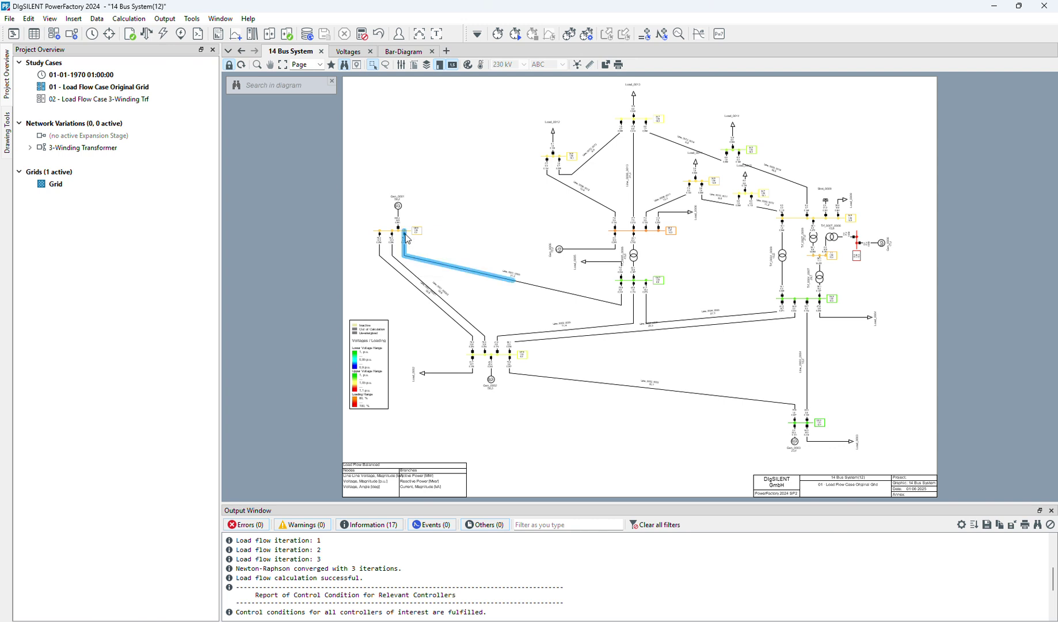
{"action": "right_click", "coordinate": [407, 238]}
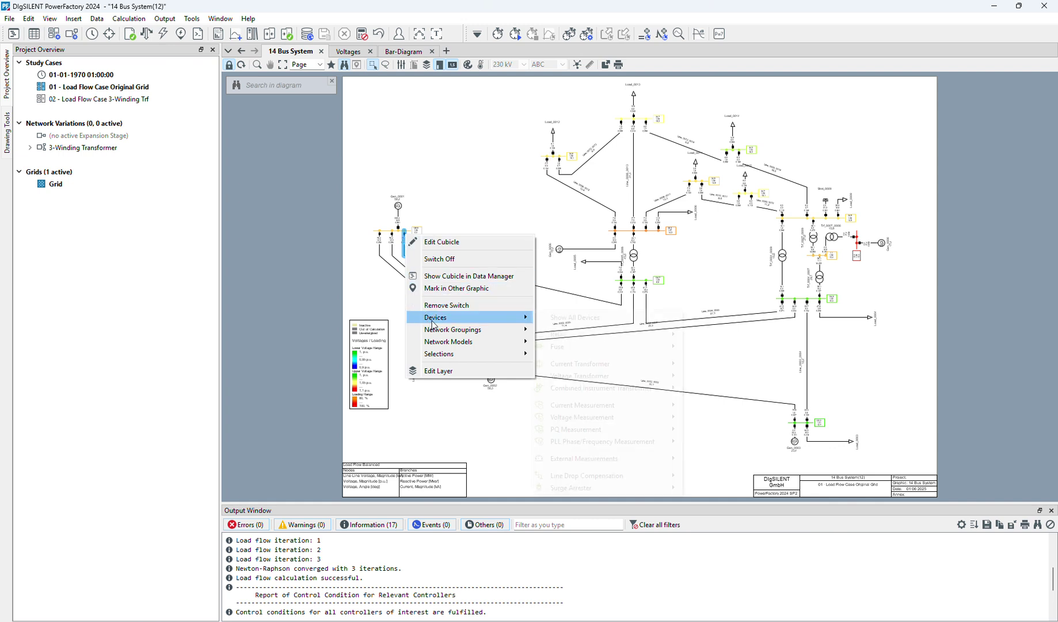
{"action": "mouse_move", "coordinate": [437, 320]}
{"action": "mouse_move", "coordinate": [573, 335]}
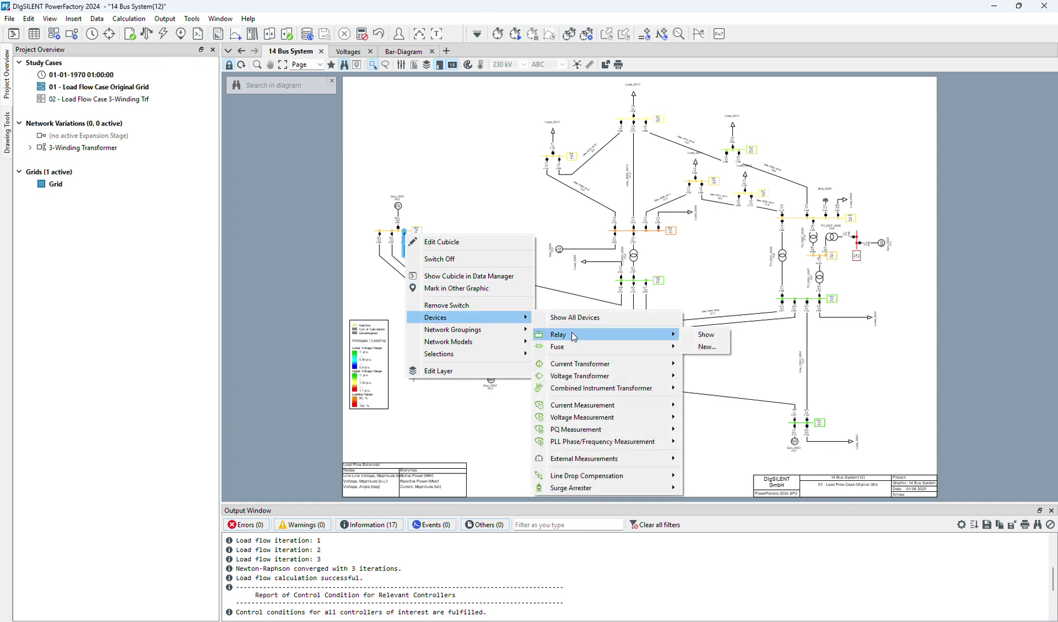
{"action": "left_click", "coordinate": [706, 347]}
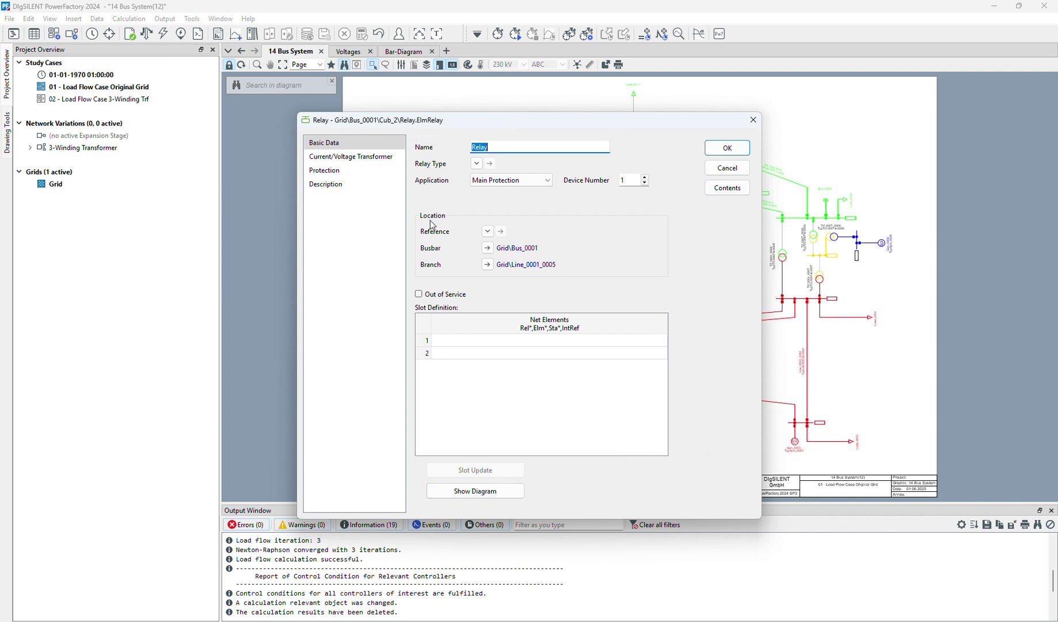
Step: Assign the relay type SEL 751-1A from the Schweitzer relays in the DIgSILENT Library
{"action": "left_click", "coordinate": [479, 166]}
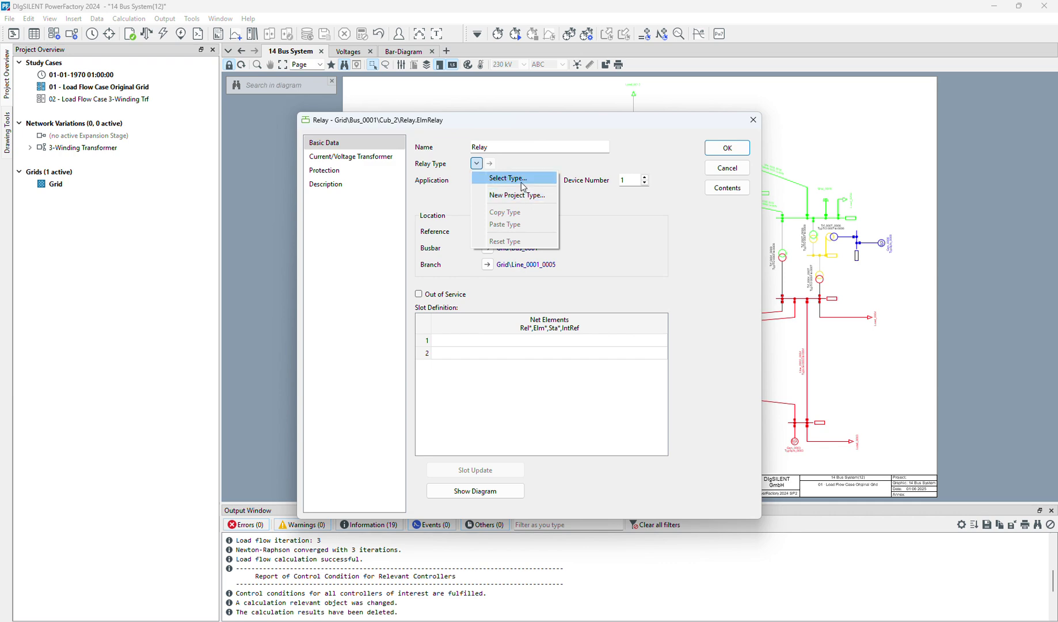
{"action": "left_click", "coordinate": [521, 181]}
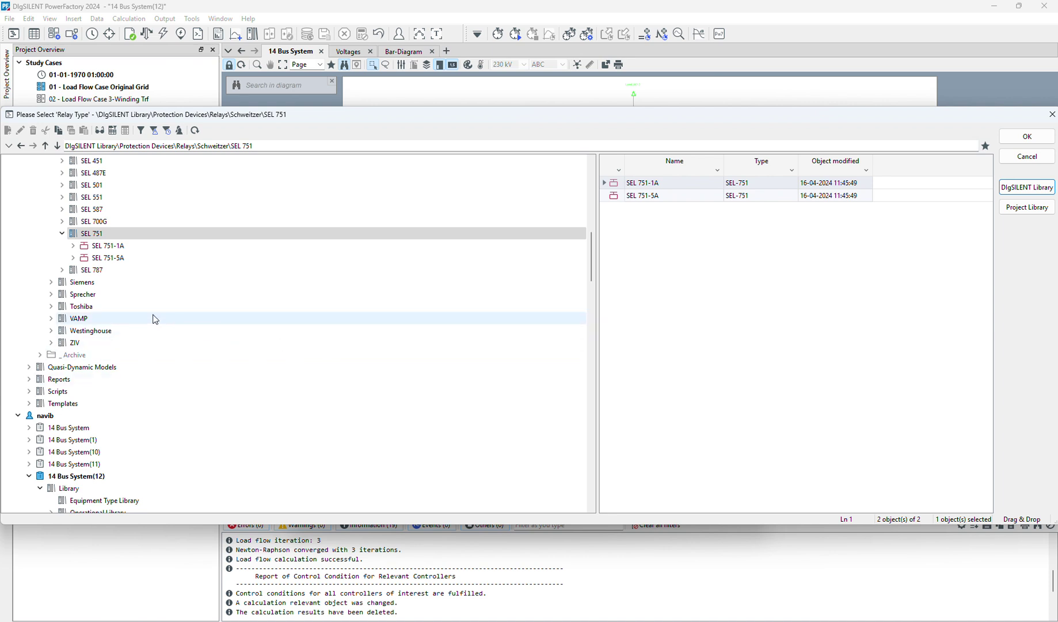
{"action": "scroll", "coordinate": [154, 318], "scroll_direction": "up", "scroll_amount": 3}
{"action": "scroll", "coordinate": [156, 318], "scroll_direction": "up", "scroll_amount": 10}
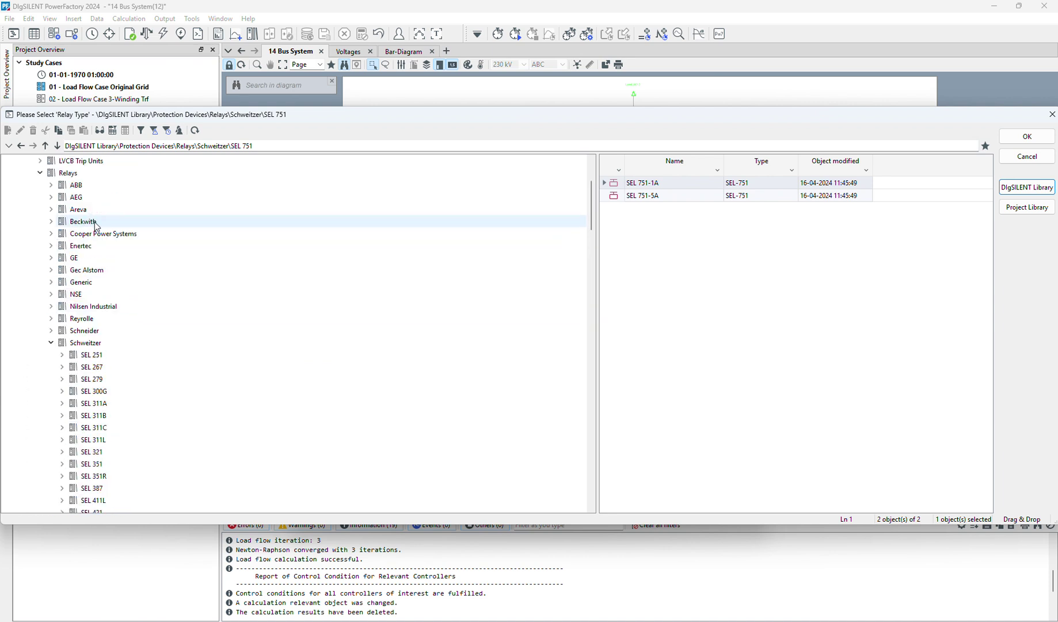
{"action": "scroll", "coordinate": [89, 322], "scroll_direction": "down", "scroll_amount": 10}
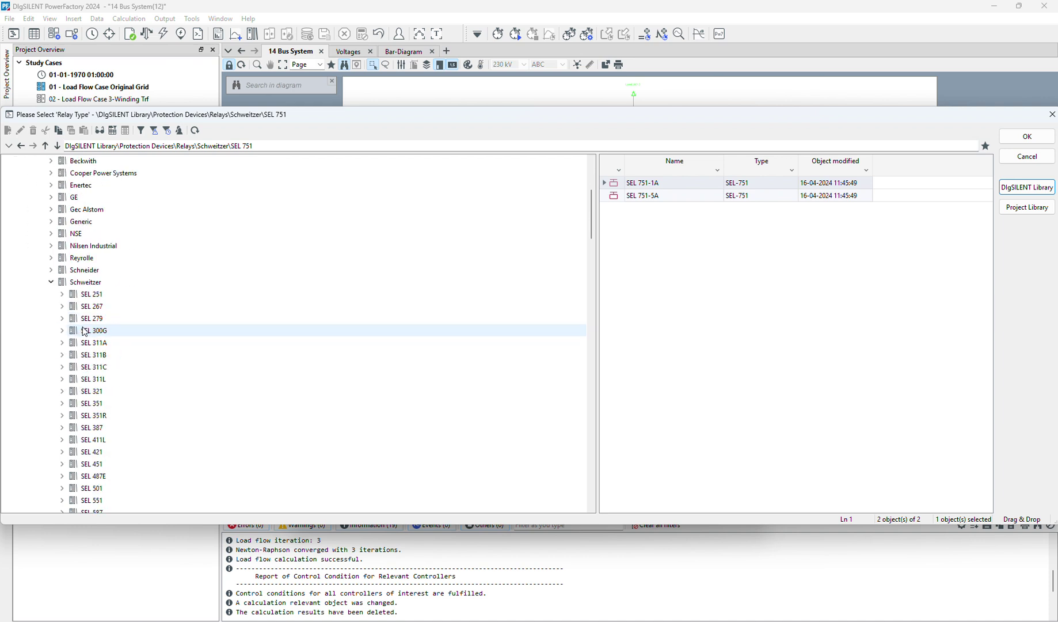
{"action": "left_click", "coordinate": [612, 186]}
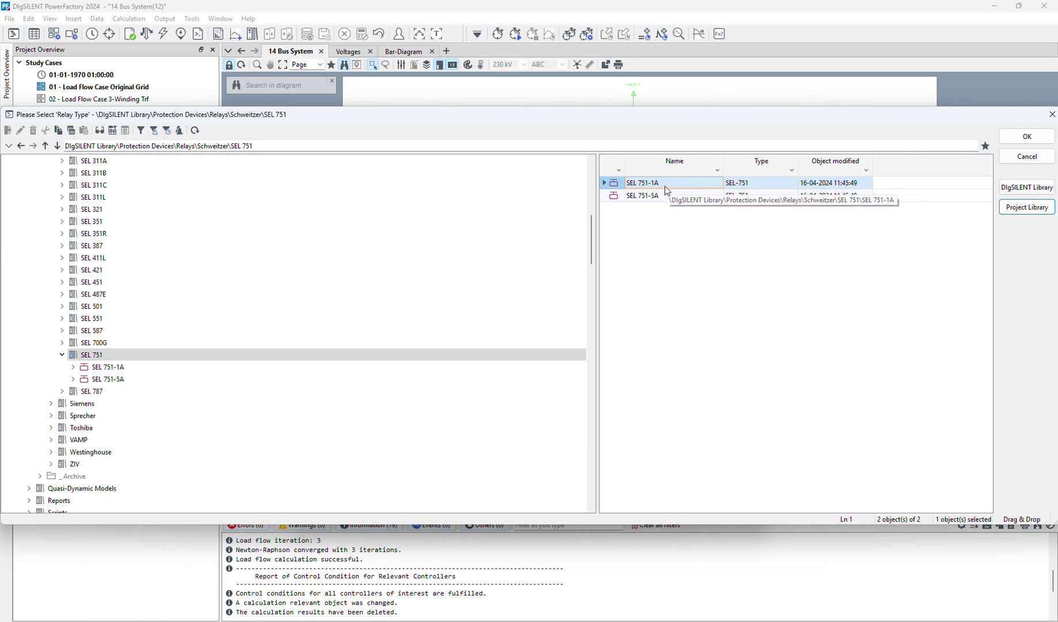
{"action": "left_click", "coordinate": [1025, 145]}
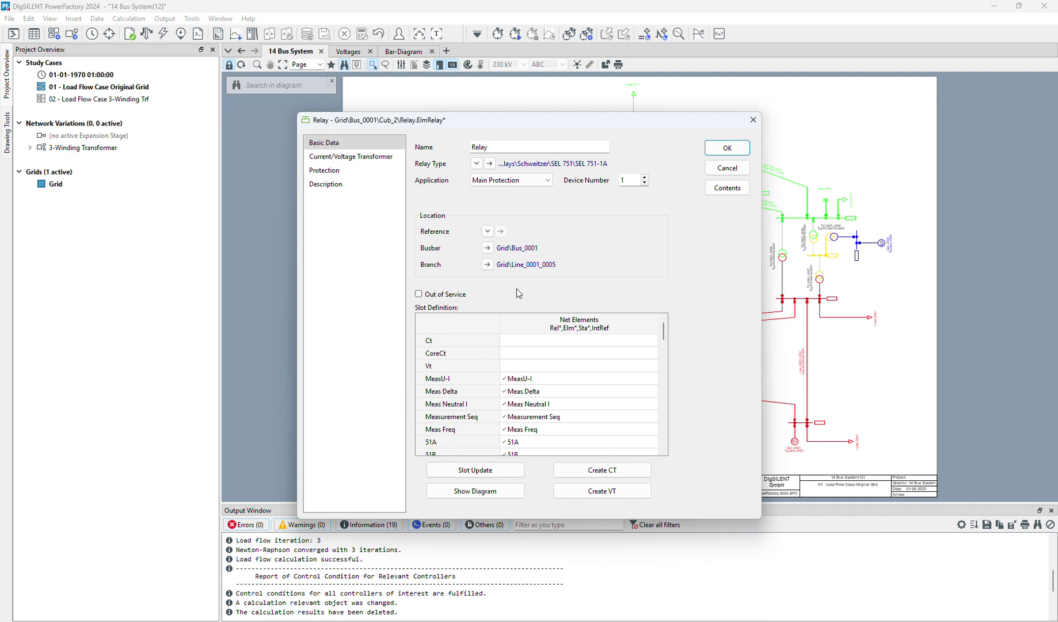
Step: Review the relay's slot definitions and create a current transformer with a new project type having a 1000 A primary tap
{"action": "scroll", "coordinate": [569, 382], "scroll_direction": "down", "scroll_amount": 20}
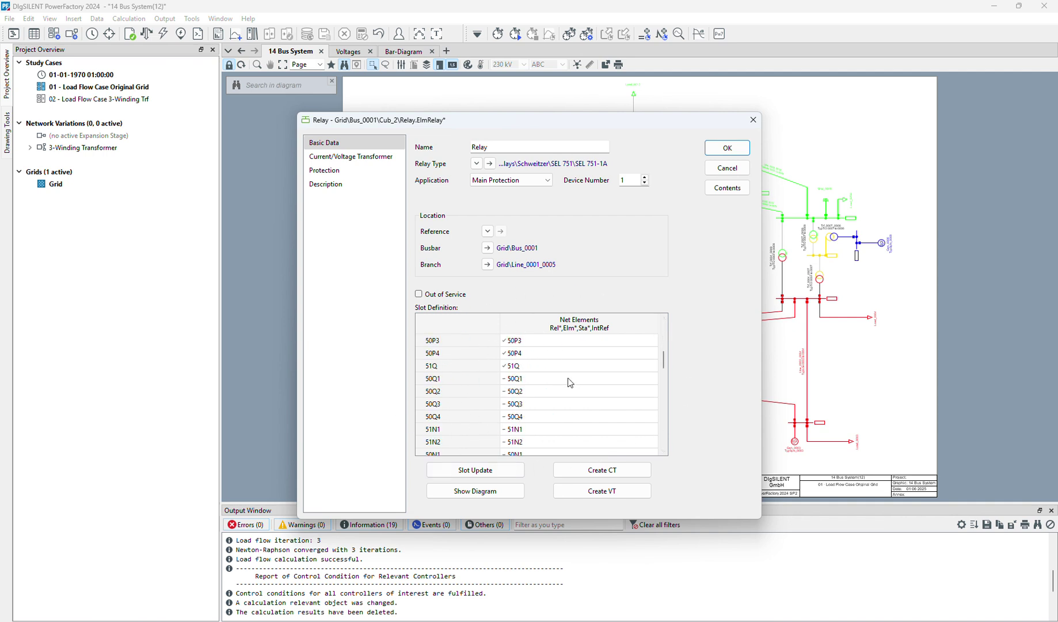
{"action": "scroll", "coordinate": [569, 379], "scroll_direction": "down", "scroll_amount": 5}
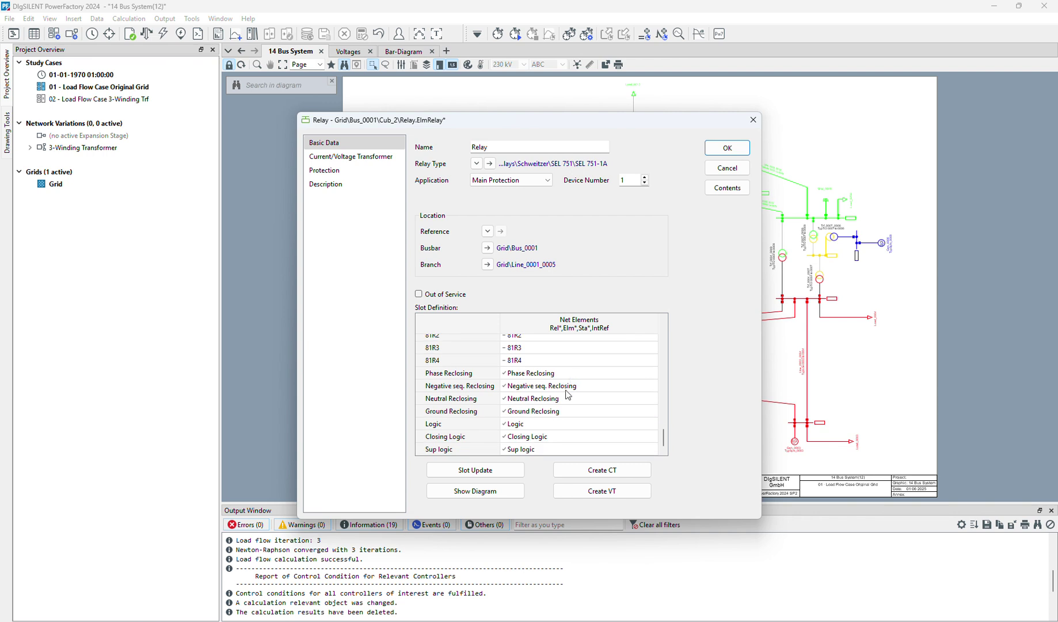
{"action": "scroll", "coordinate": [570, 391], "scroll_direction": "up", "scroll_amount": 15}
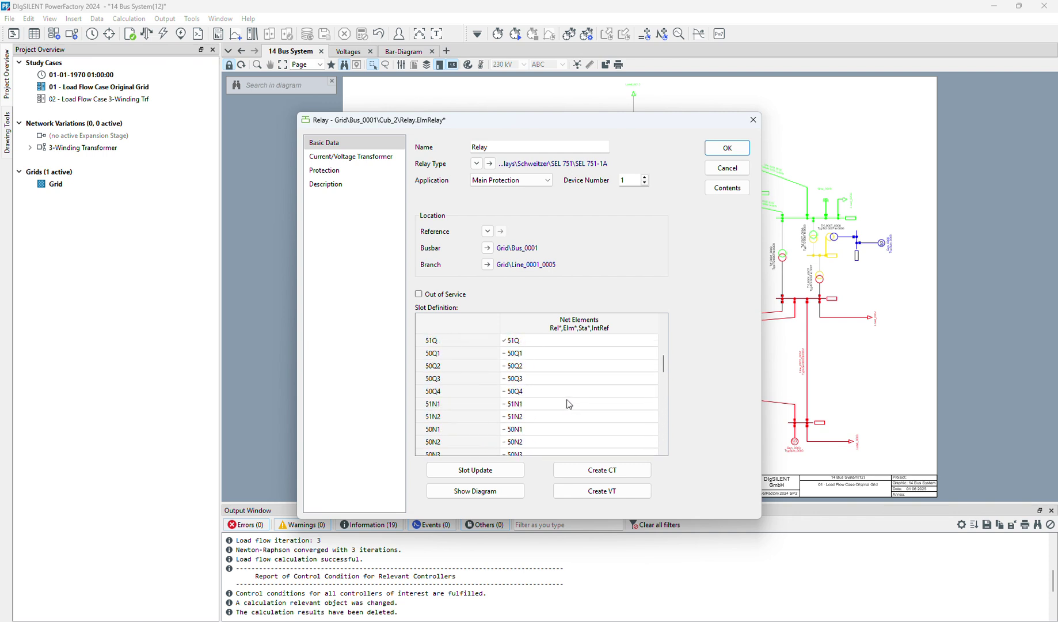
{"action": "scroll", "coordinate": [569, 403], "scroll_direction": "up", "scroll_amount": 8}
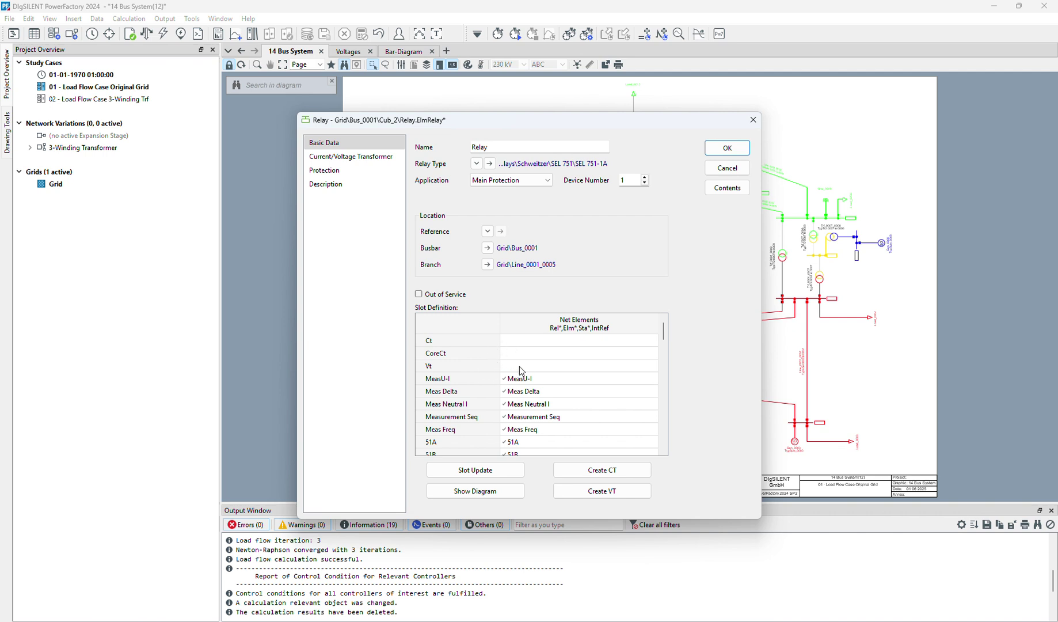
{"action": "left_click", "coordinate": [593, 472]}
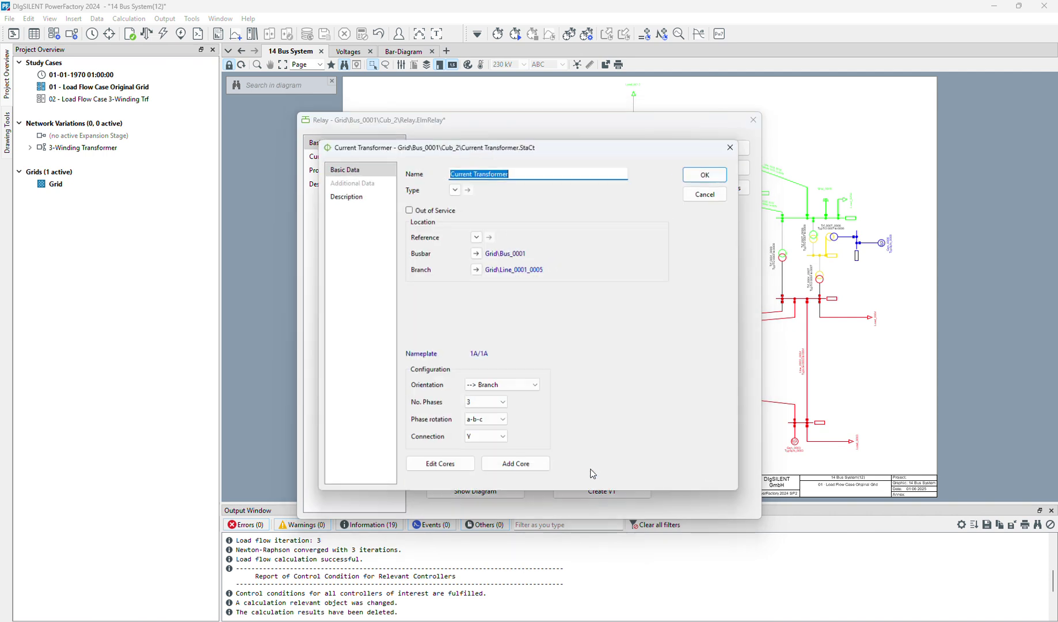
{"action": "left_click", "coordinate": [454, 190]}
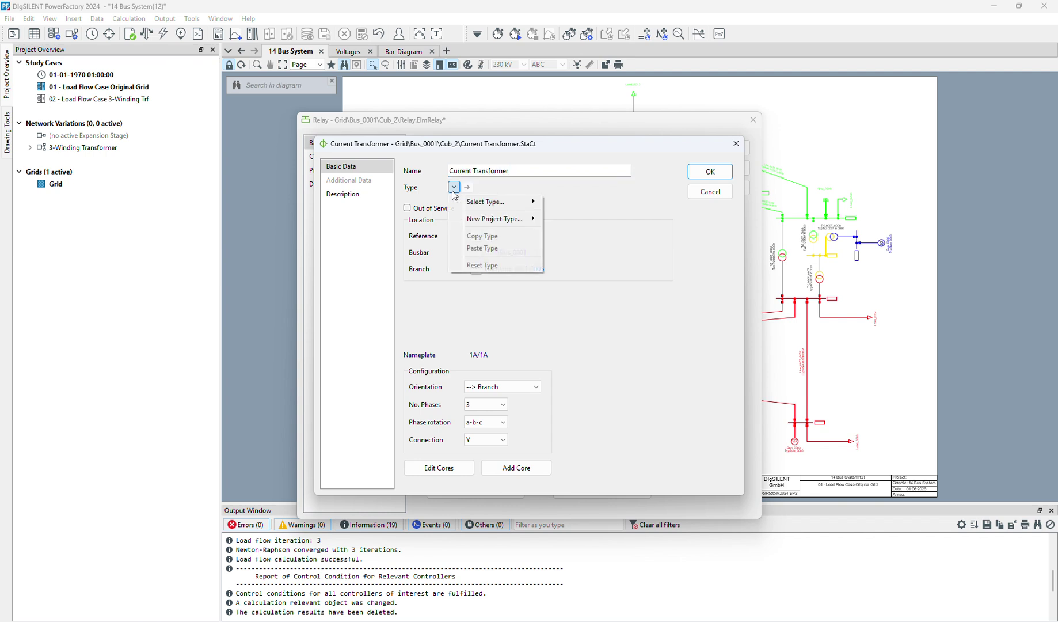
{"action": "mouse_move", "coordinate": [485, 219]}
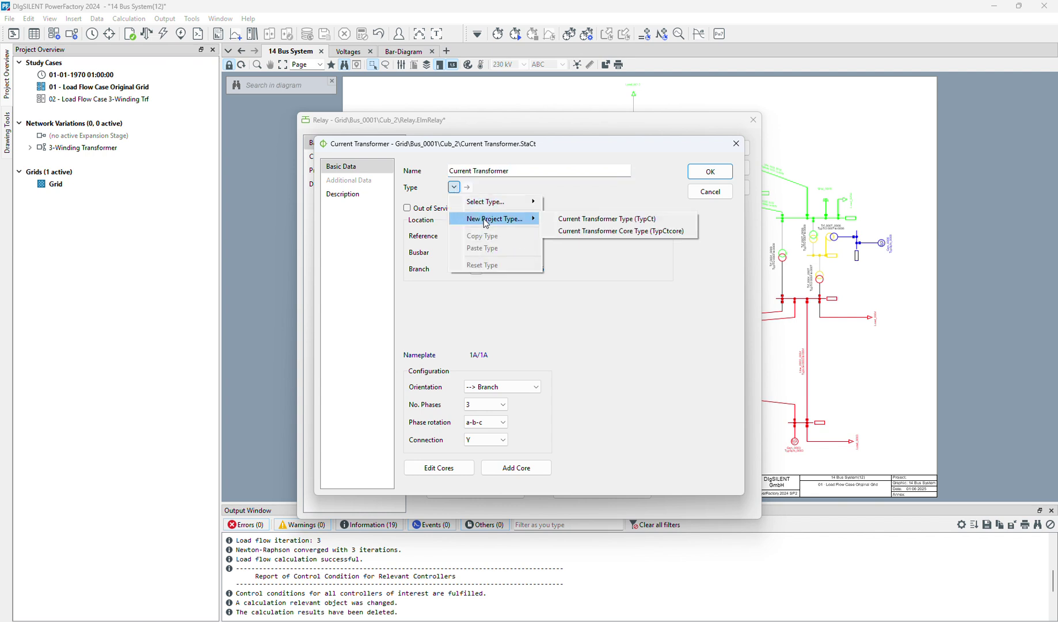
{"action": "left_click", "coordinate": [568, 224]}
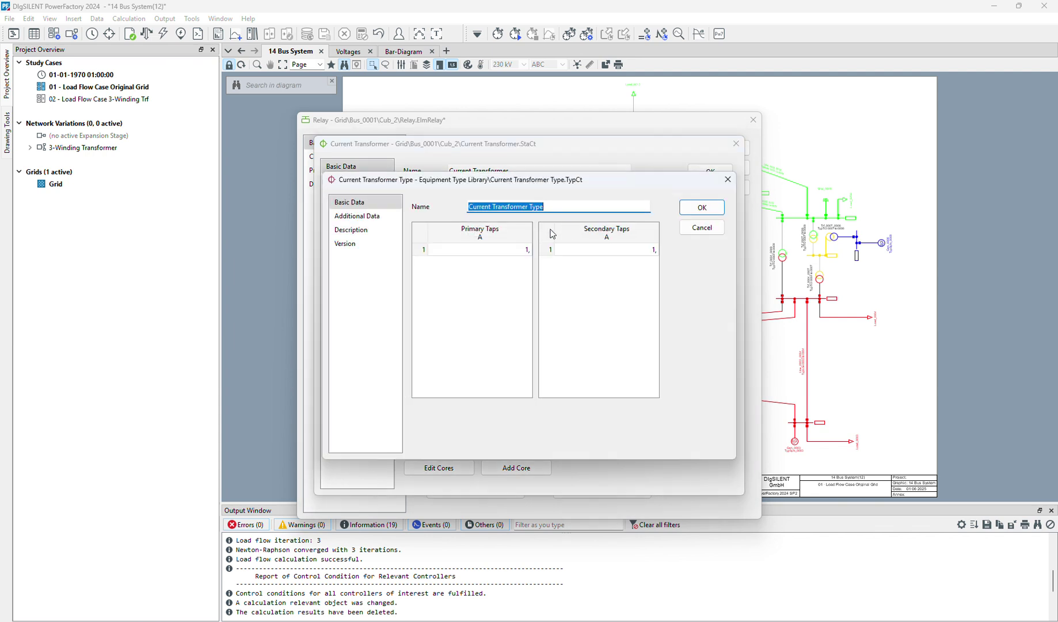
{"action": "left_click", "coordinate": [512, 255]}
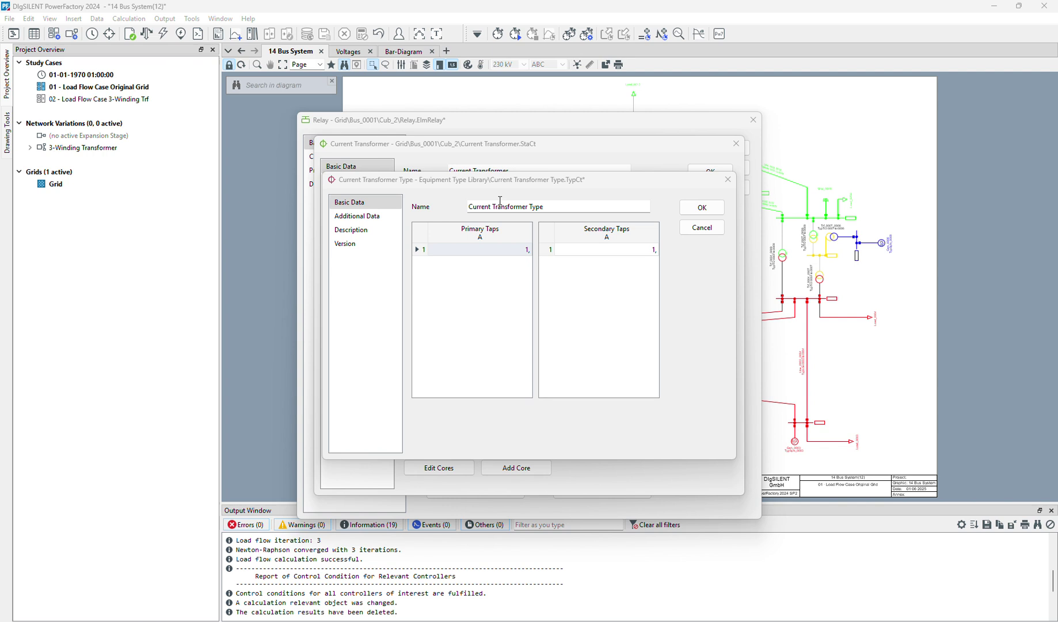
{"action": "left_click", "coordinate": [518, 255]}
{"action": "type", "text": "1000,"}
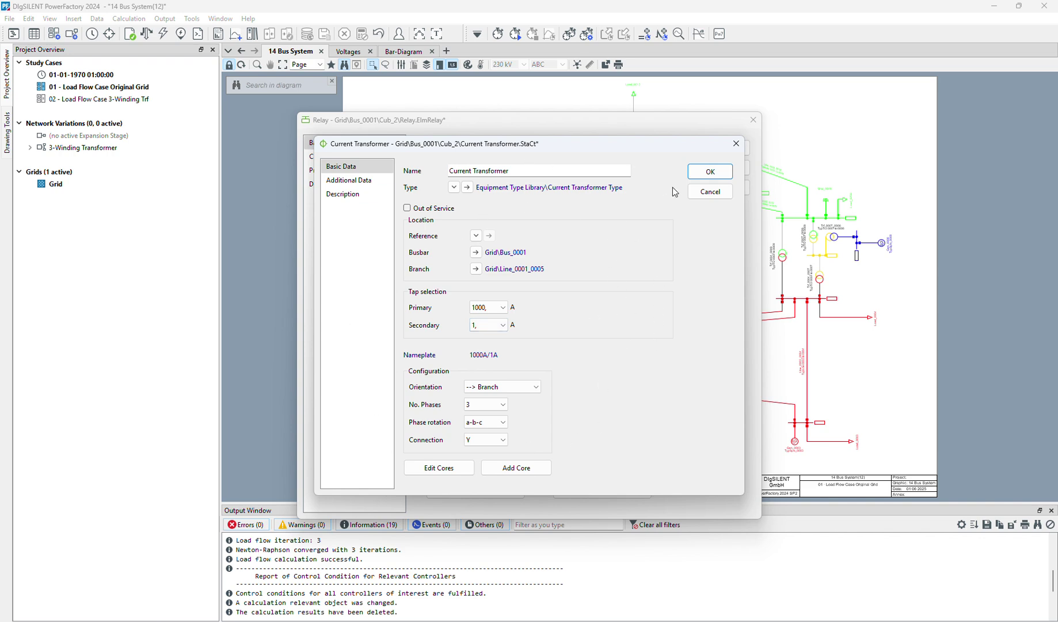
{"action": "left_click", "coordinate": [710, 172]}
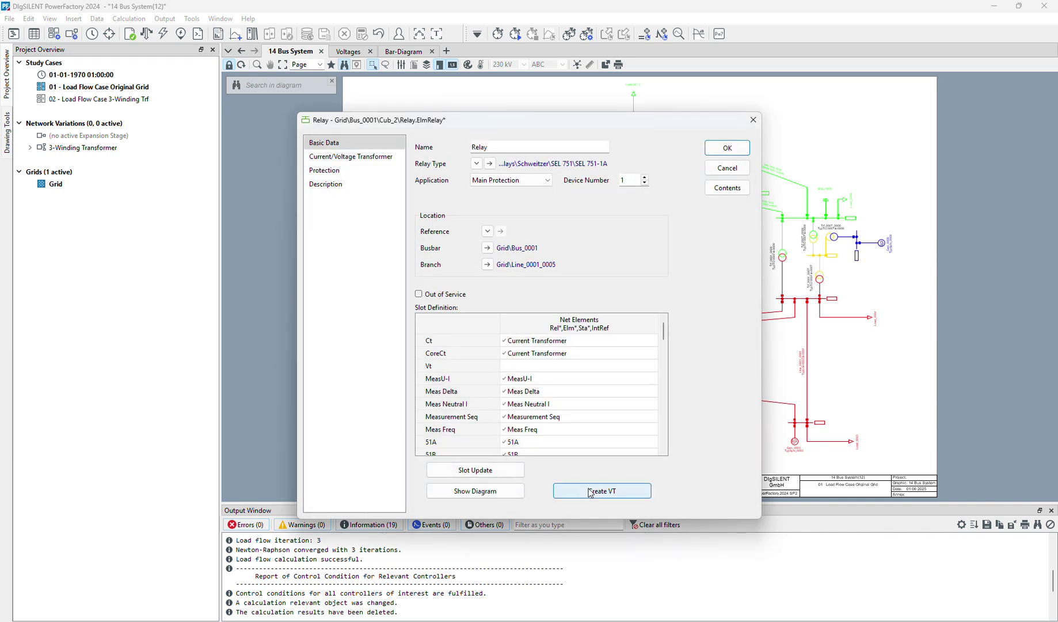
Step: Create a voltage transformer for the relay using a new project type with a 132000 V primary tap, and select a 120 V secondary
{"action": "left_click", "coordinate": [589, 490]}
{"action": "left_click", "coordinate": [476, 179]}
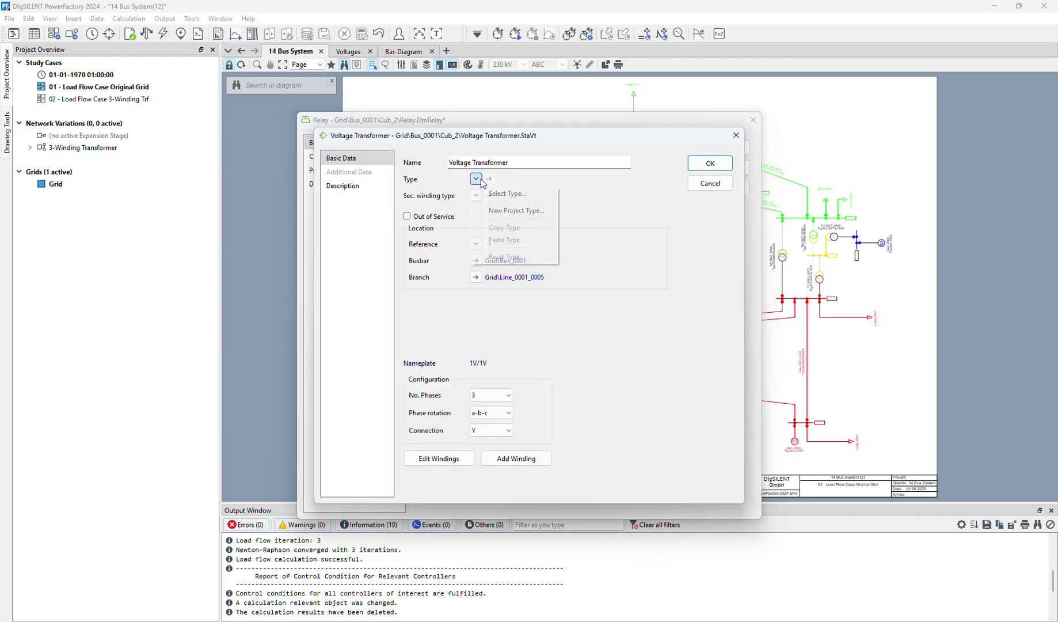
{"action": "left_click", "coordinate": [537, 211]}
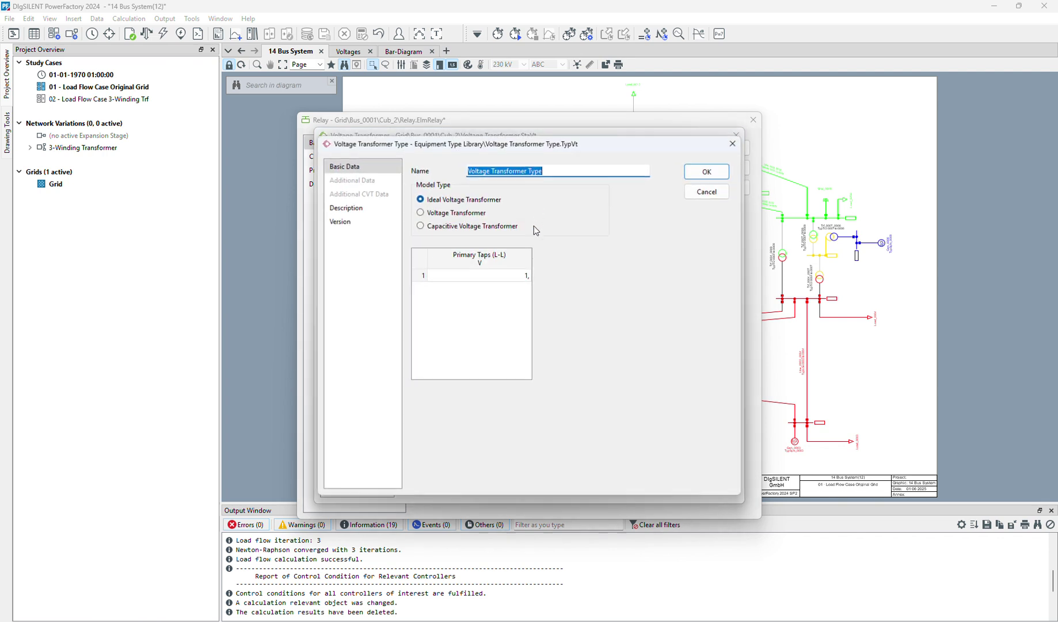
{"action": "double_click", "coordinate": [495, 276]}
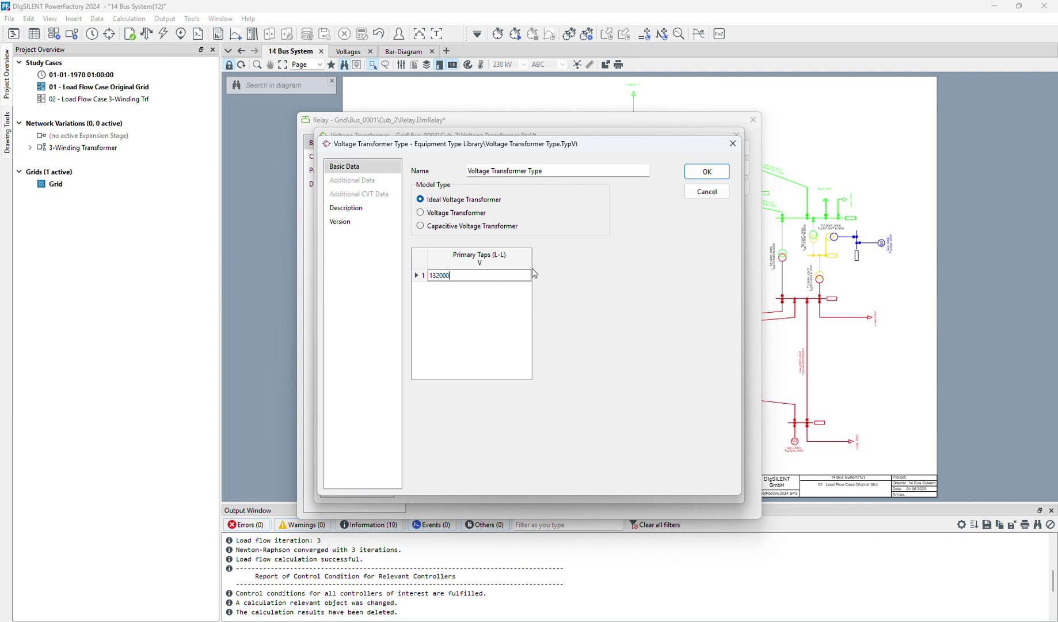
{"action": "left_click", "coordinate": [707, 171]}
{"action": "left_click", "coordinate": [501, 334]}
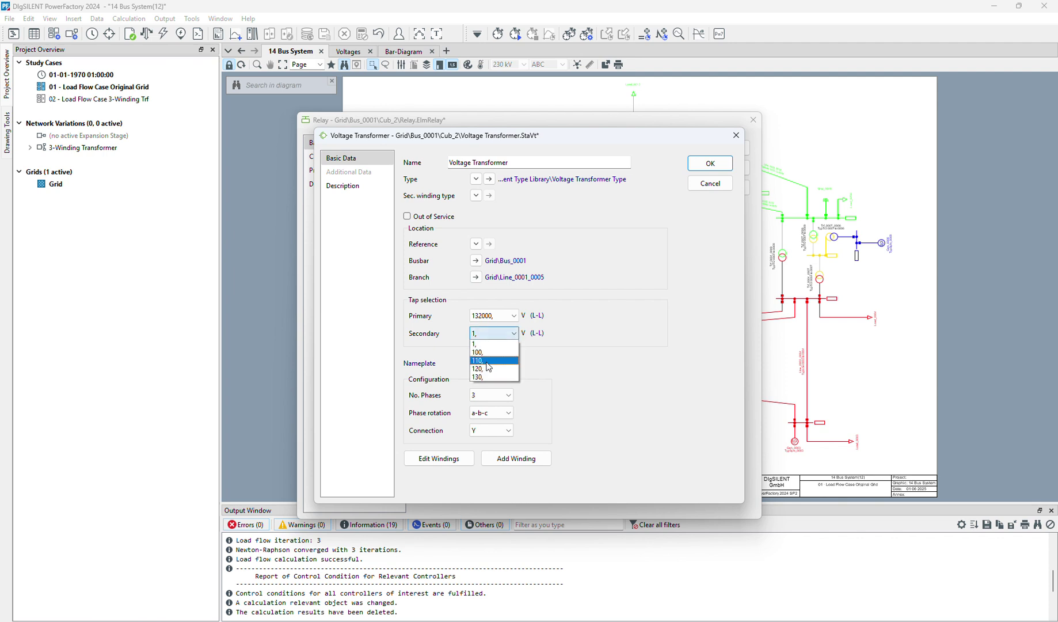
{"action": "left_click", "coordinate": [494, 368]}
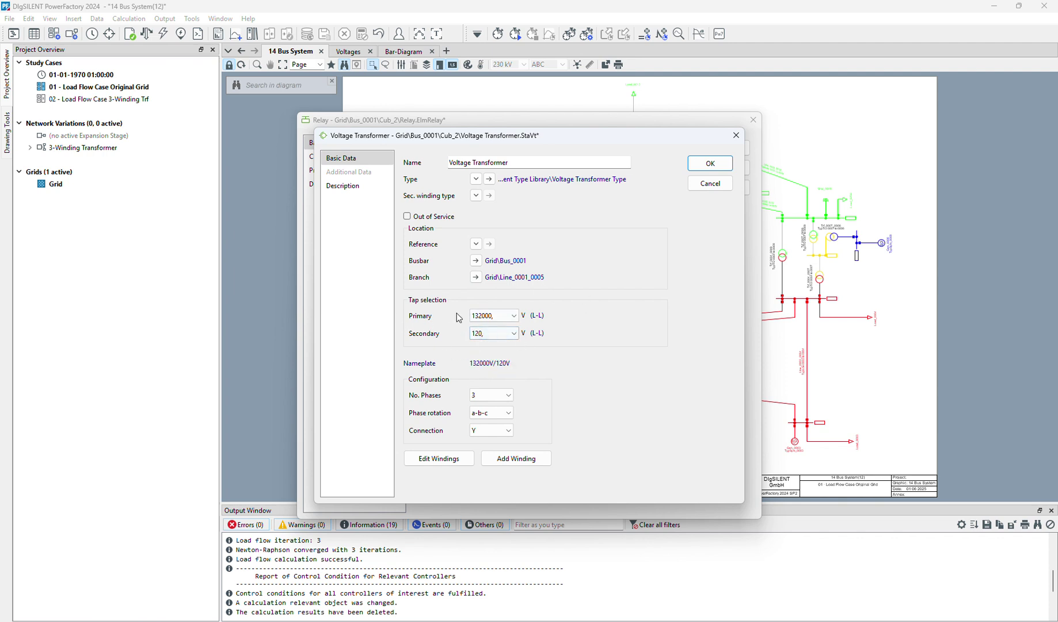
{"action": "left_click", "coordinate": [705, 164]}
Step: List the relay's contents and set the 59G1, 59G2, 59P1 and 59PP1 elements out of service
{"action": "scroll", "coordinate": [532, 412], "scroll_direction": "down", "scroll_amount": 15}
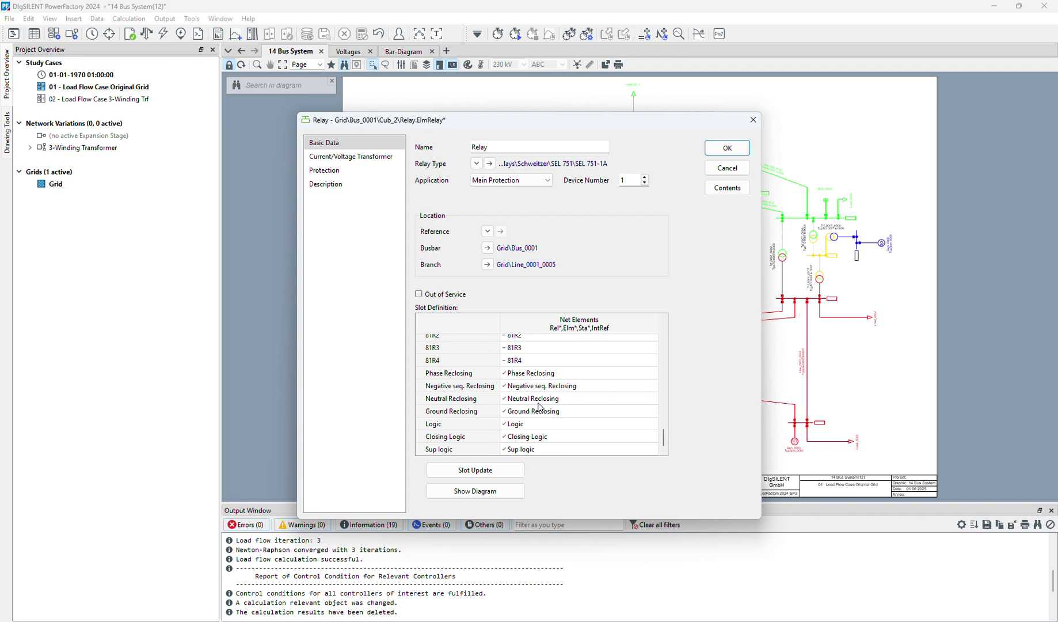
{"action": "scroll", "coordinate": [540, 407], "scroll_direction": "up", "scroll_amount": 6}
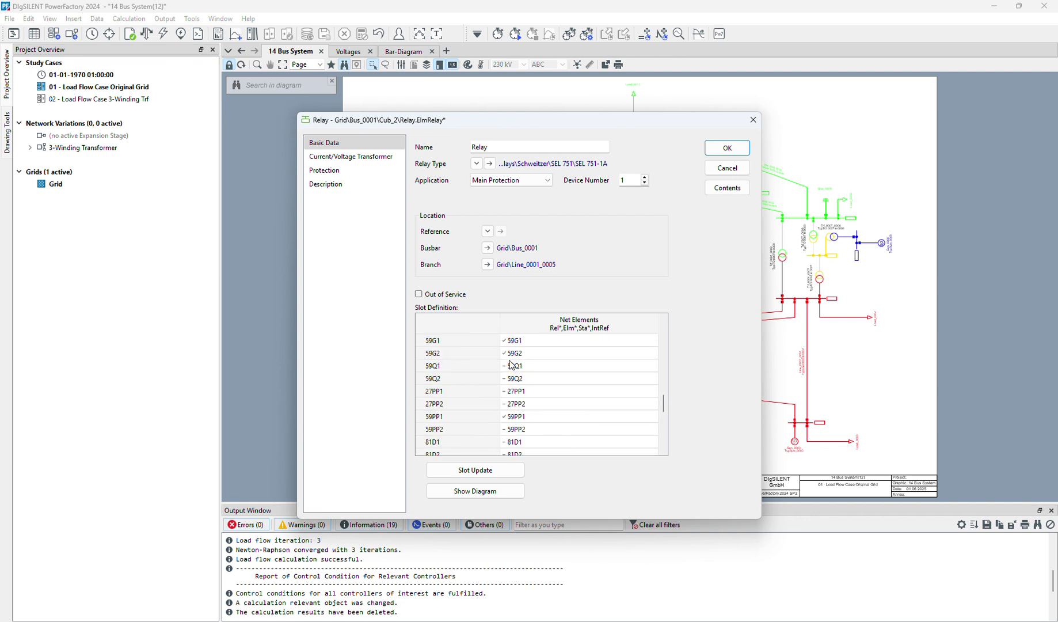
{"action": "left_click", "coordinate": [466, 25]}
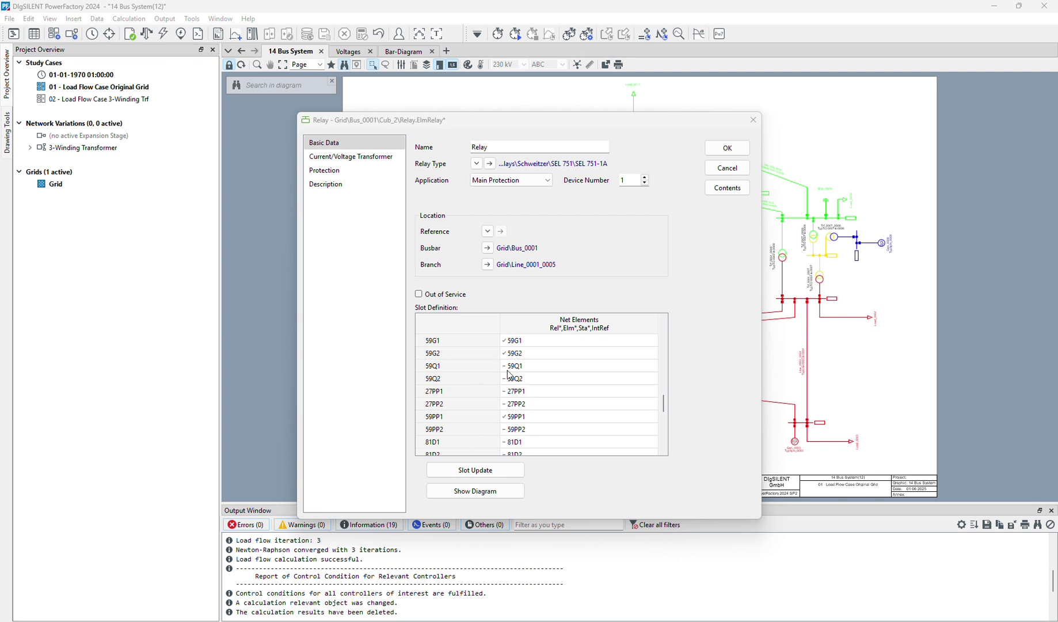
{"action": "left_click", "coordinate": [713, 192]}
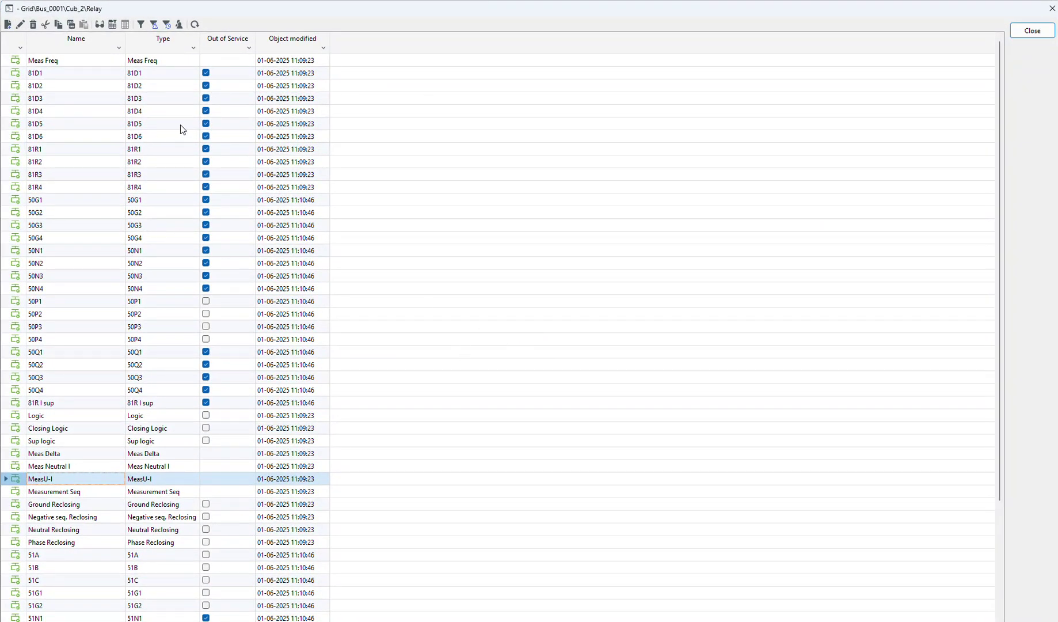
{"action": "scroll", "coordinate": [214, 221], "scroll_direction": "down", "scroll_amount": 5}
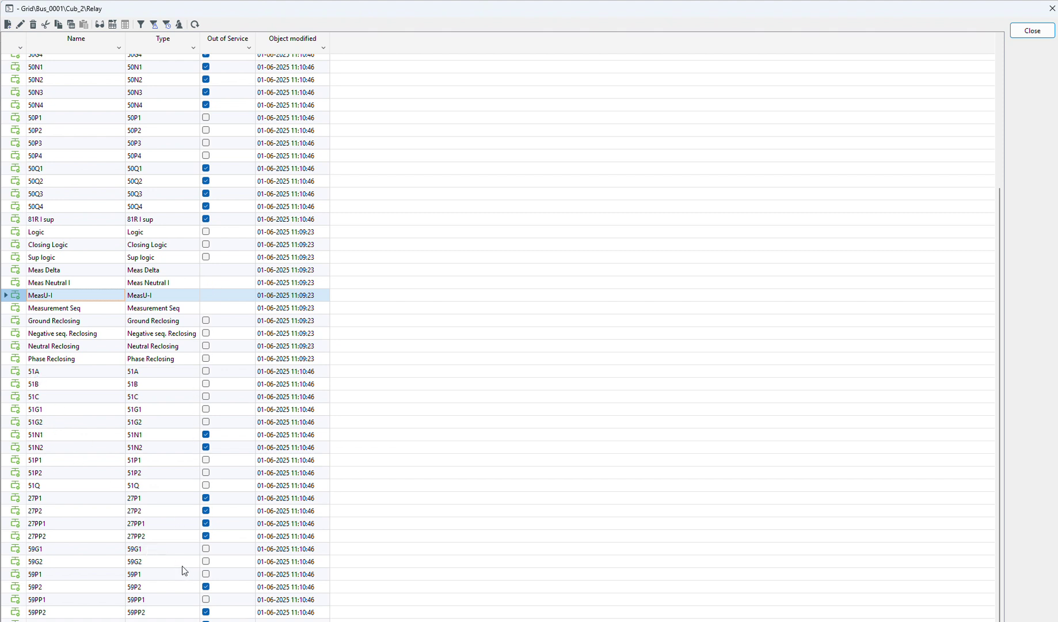
{"action": "left_click", "coordinate": [206, 599]}
{"action": "left_click", "coordinate": [205, 574]}
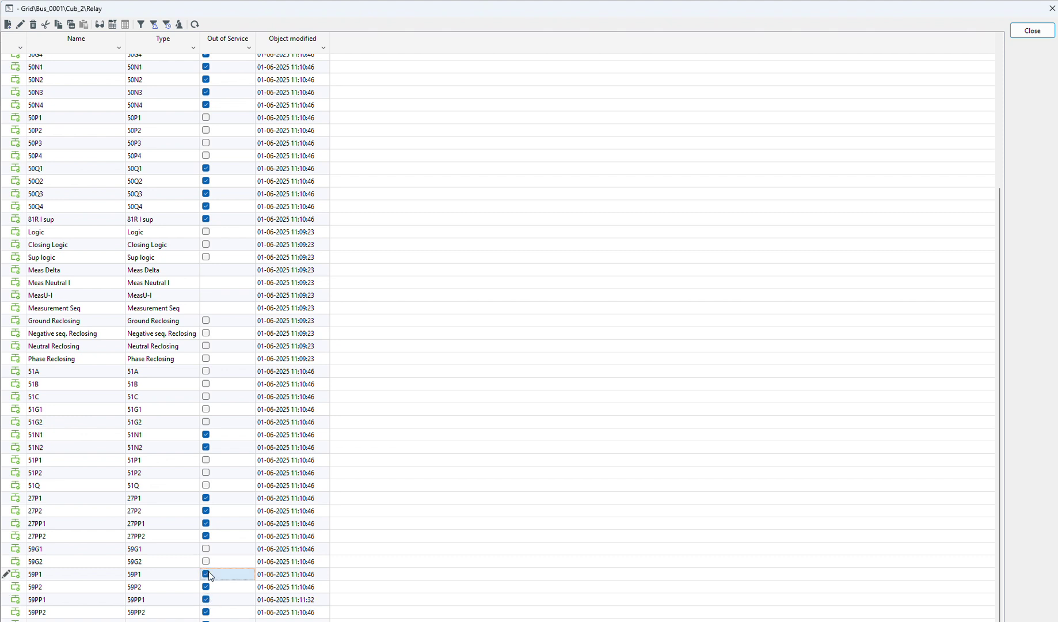
{"action": "left_click", "coordinate": [205, 561]}
{"action": "left_click", "coordinate": [205, 549]}
Step: Set the 51Q, 51P2, 51P1, 51G2 and 51G1 overcurrent elements out of service
{"action": "left_click", "coordinate": [206, 485]}
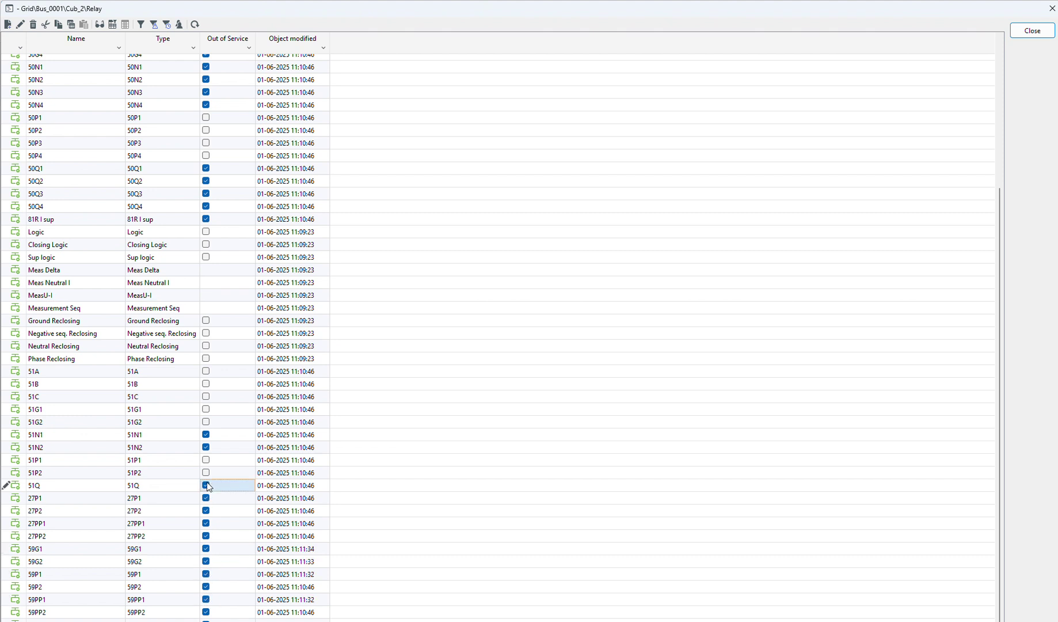
{"action": "left_click", "coordinate": [205, 473]}
{"action": "left_click", "coordinate": [206, 460]}
{"action": "left_click", "coordinate": [205, 422]}
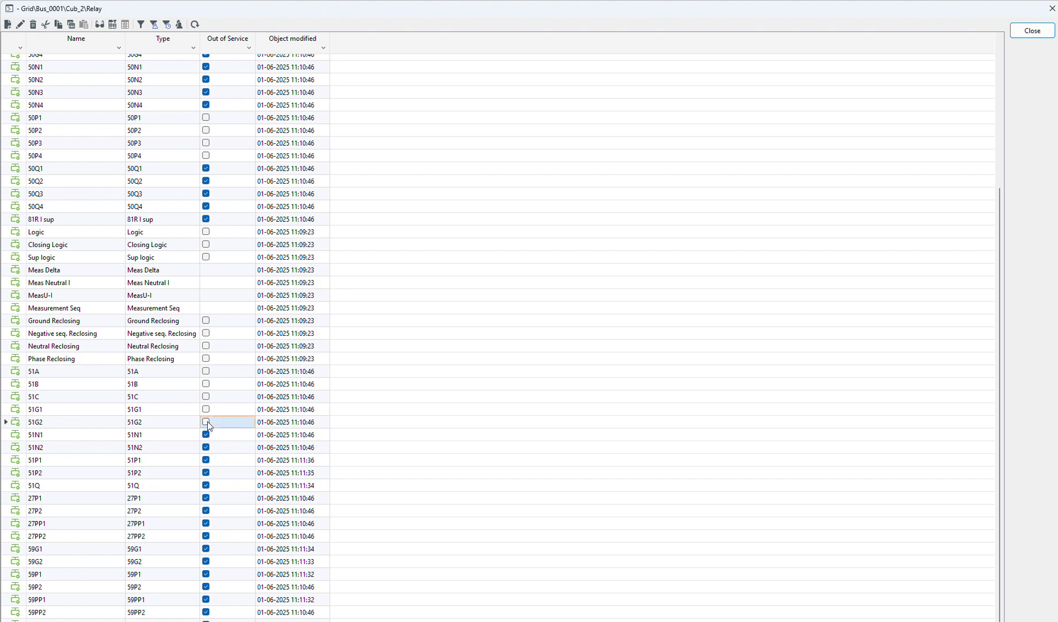
{"action": "left_click", "coordinate": [206, 410]}
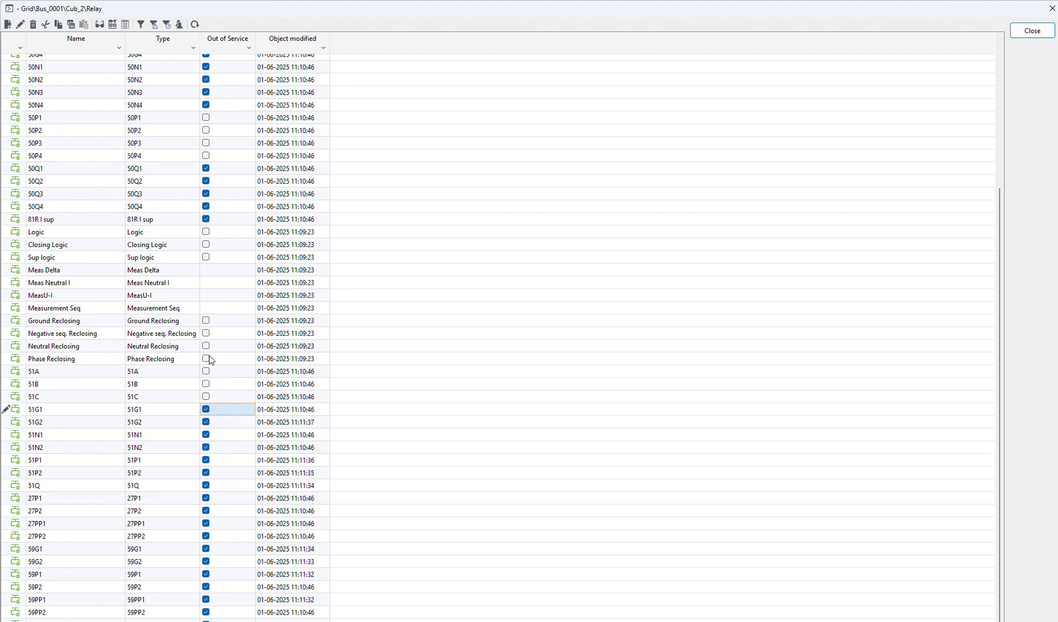
Step: Set the Phase, Neutral, Negative seq. and Ground Reclosing elements out of service
{"action": "left_click", "coordinate": [209, 355]}
{"action": "left_click", "coordinate": [207, 347]}
{"action": "left_click", "coordinate": [207, 335]}
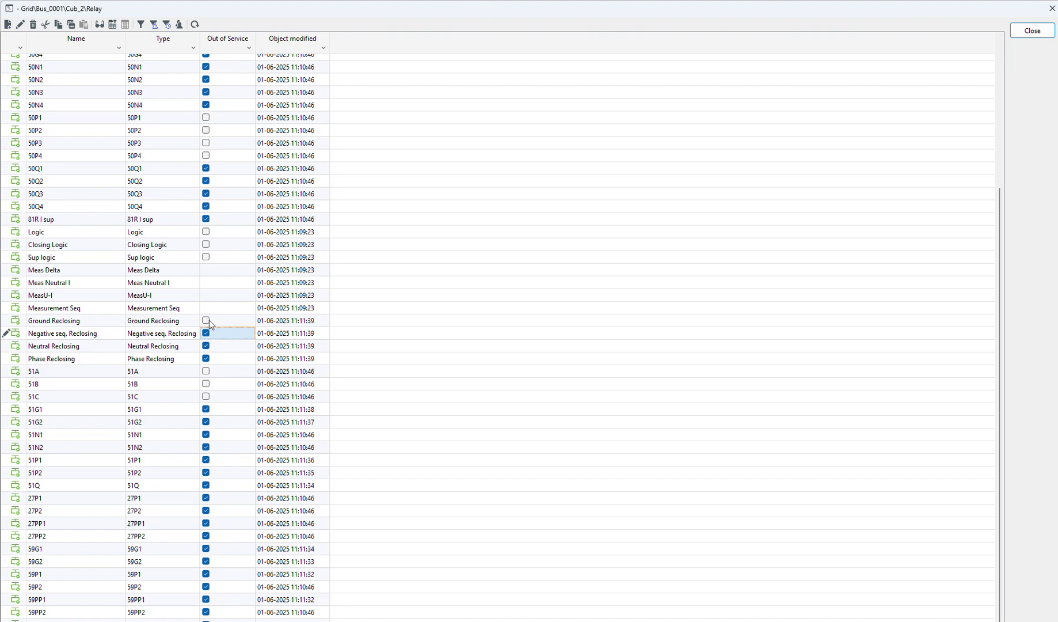
{"action": "left_click", "coordinate": [206, 320]}
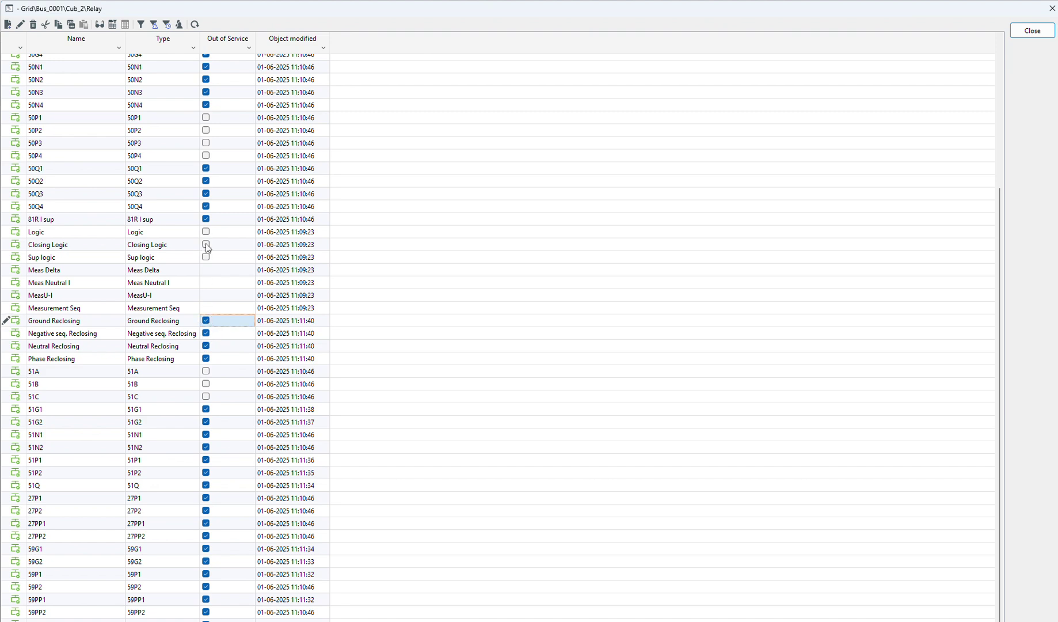
Step: Set the 50P1, 50P2, 50P3 and 50P4 elements out of service and return to the relay's basic data
{"action": "scroll", "coordinate": [220, 261], "scroll_direction": "up", "scroll_amount": 3}
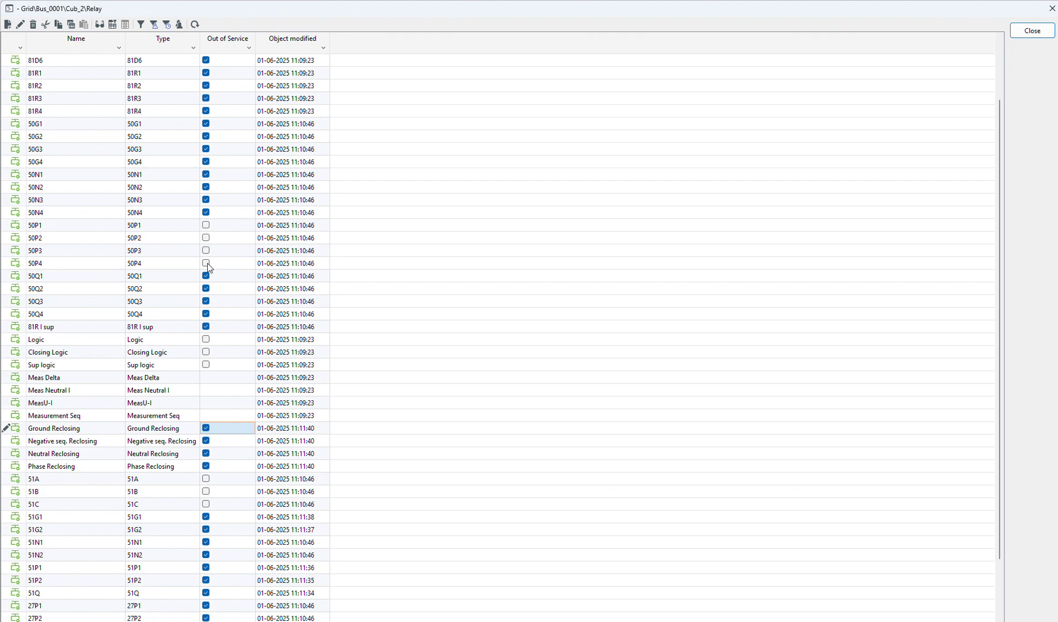
{"action": "left_click", "coordinate": [207, 263]}
{"action": "left_click", "coordinate": [206, 250]}
{"action": "left_click", "coordinate": [206, 238]}
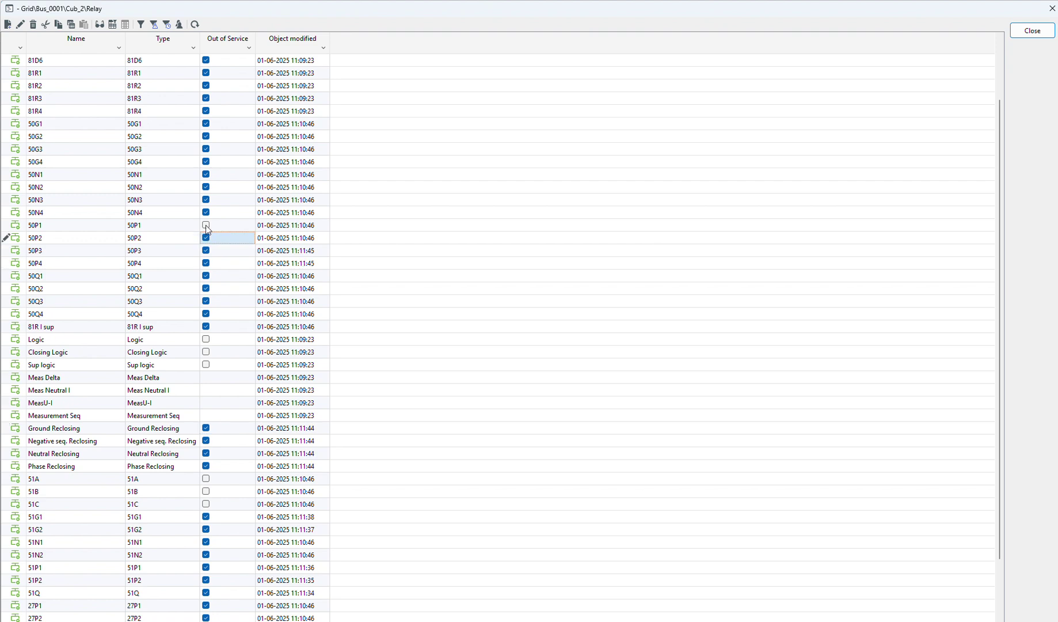
{"action": "left_click", "coordinate": [206, 225]}
{"action": "scroll", "coordinate": [253, 374], "scroll_direction": "down", "scroll_amount": 3}
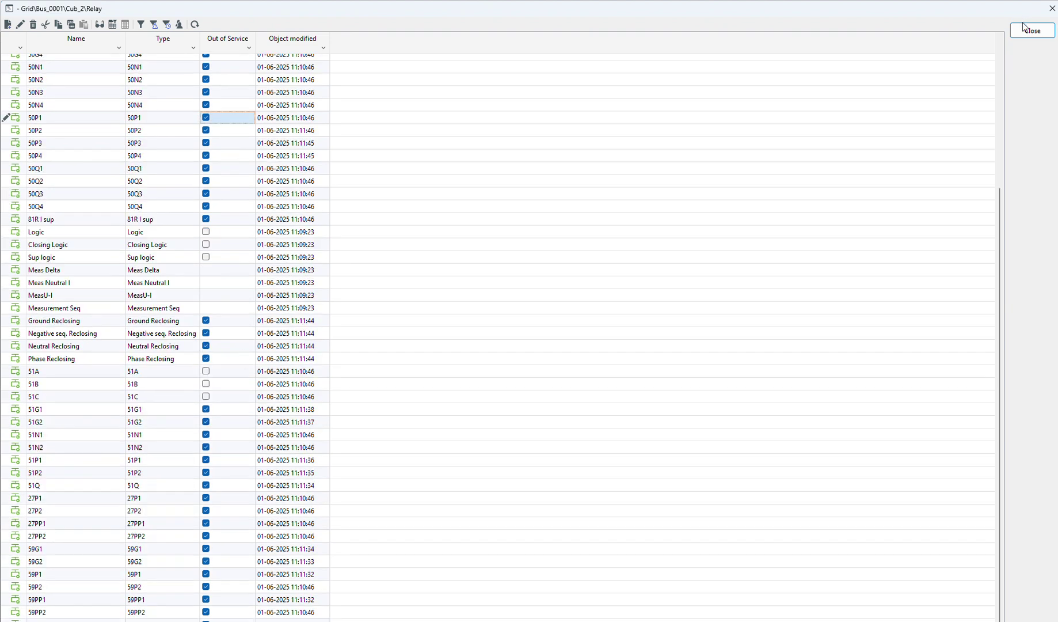
{"action": "left_click", "coordinate": [1031, 29]}
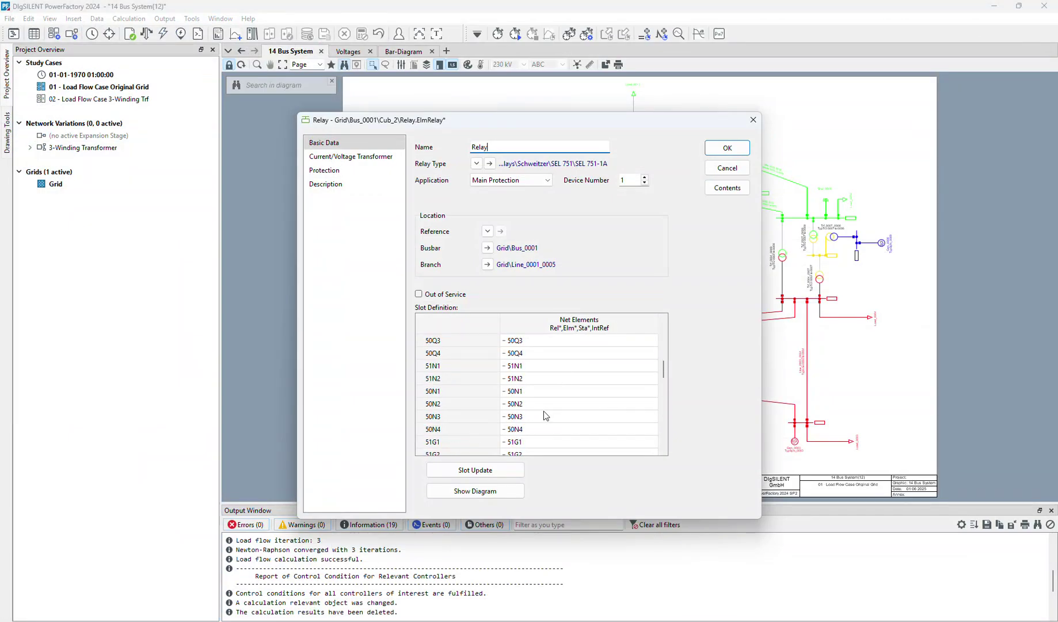
Step: Configure element 51A with the C1 - IEC Class A (Standard Inverse) characteristic and a 0,4 sec.A current setting, and adjust its time dial
{"action": "scroll", "coordinate": [546, 415], "scroll_direction": "up", "scroll_amount": 6}
{"action": "scroll", "coordinate": [546, 416], "scroll_direction": "down", "scroll_amount": 6}
{"action": "scroll", "coordinate": [546, 416], "scroll_direction": "up", "scroll_amount": 6}
{"action": "scroll", "coordinate": [547, 416], "scroll_direction": "down", "scroll_amount": 4}
{"action": "scroll", "coordinate": [547, 415], "scroll_direction": "up", "scroll_amount": 3}
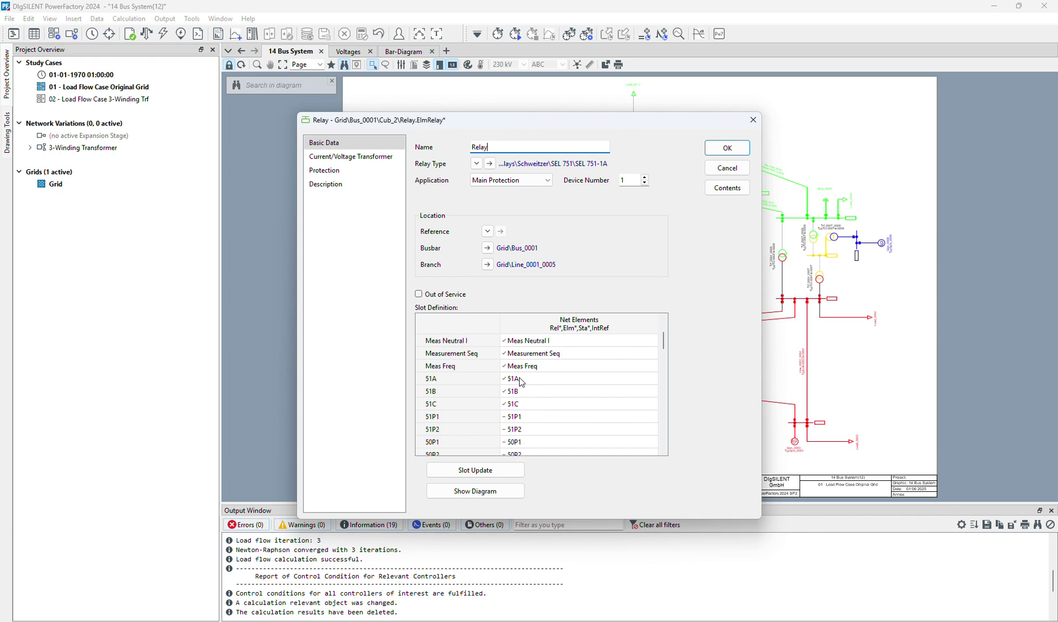
{"action": "double_click", "coordinate": [522, 379]}
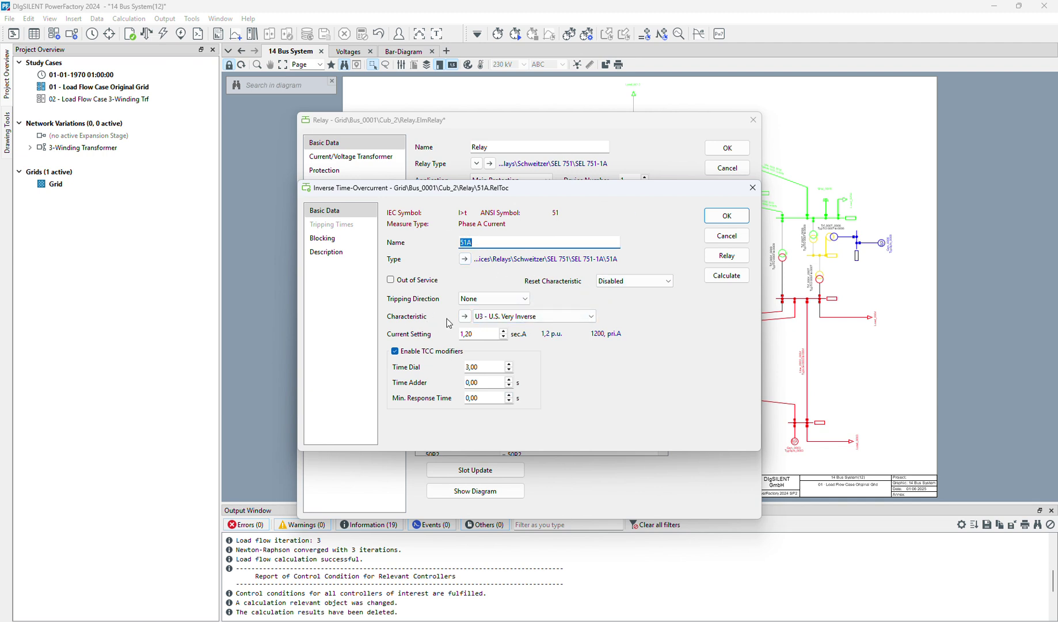
{"action": "left_click", "coordinate": [503, 316]}
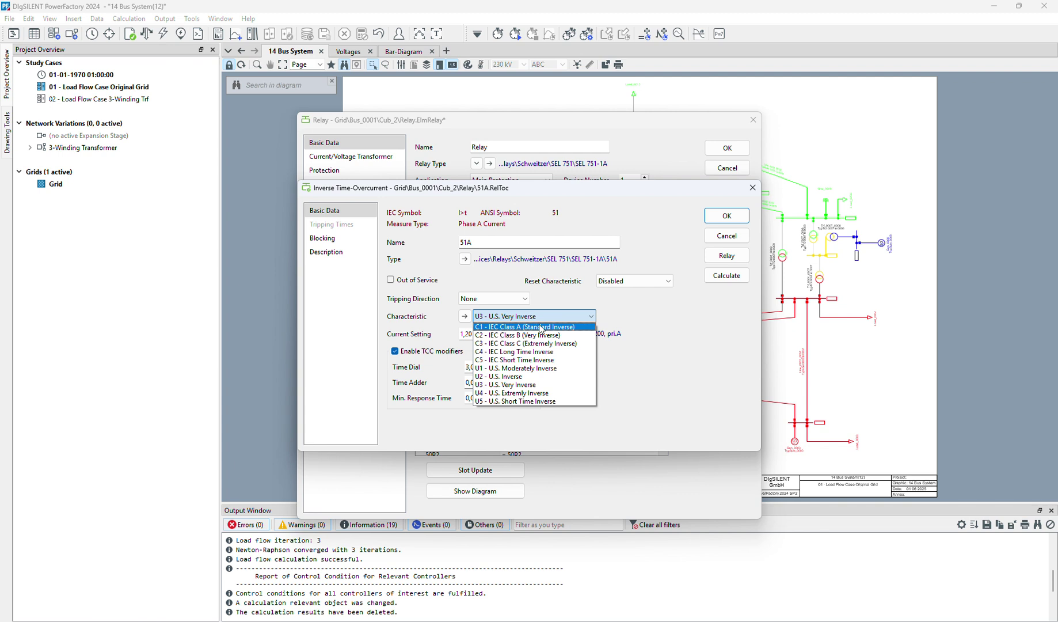
{"action": "left_click", "coordinate": [541, 327]}
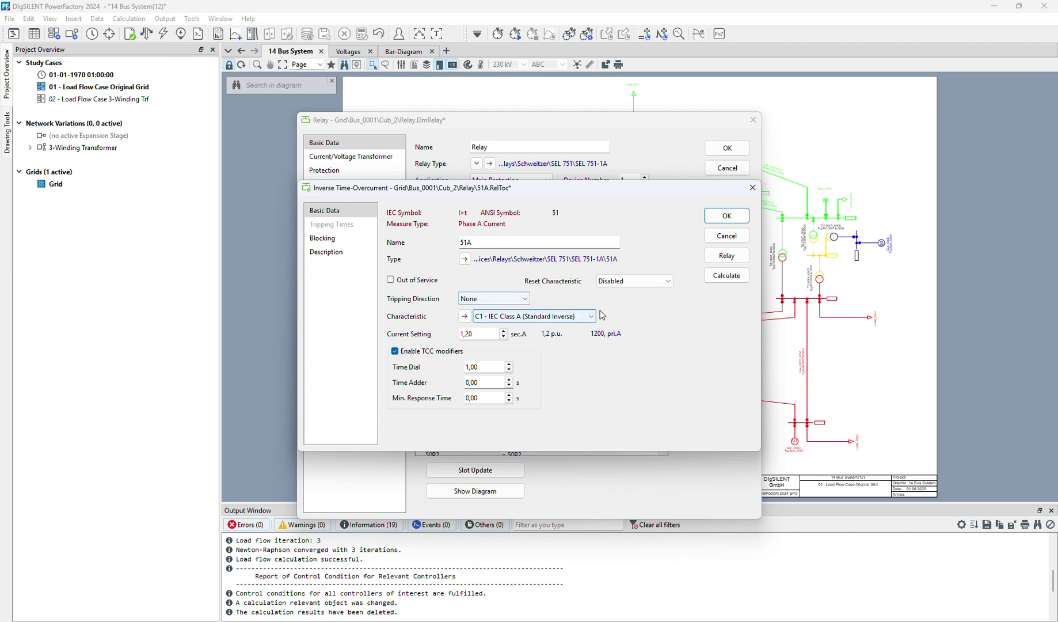
{"action": "left_click_drag", "start_coordinate": [480, 333], "coordinate": [459, 335]}
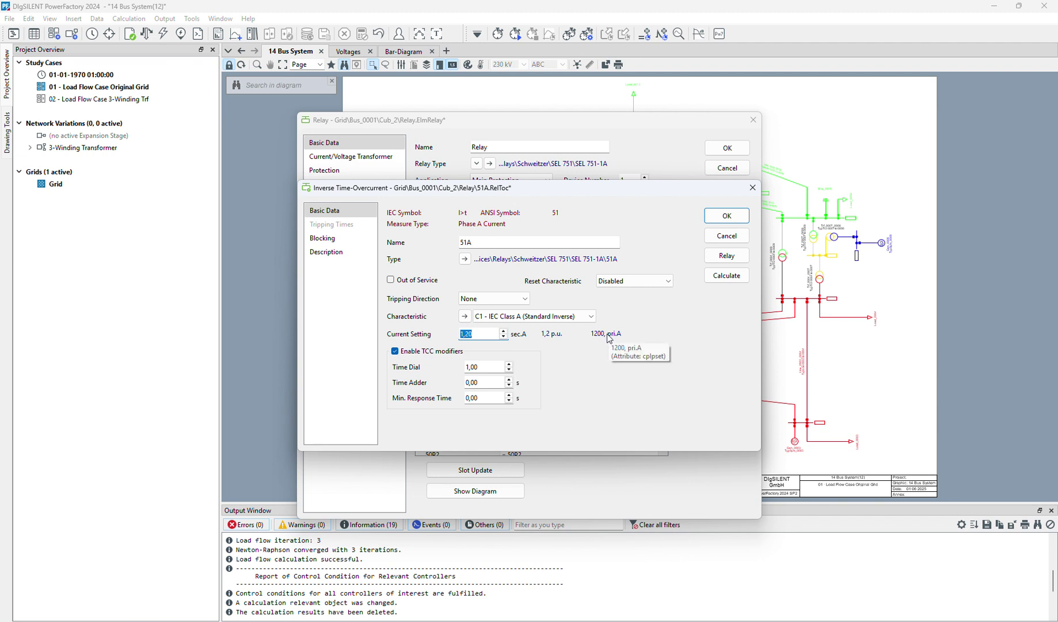
{"action": "type", "text": "0,4"}
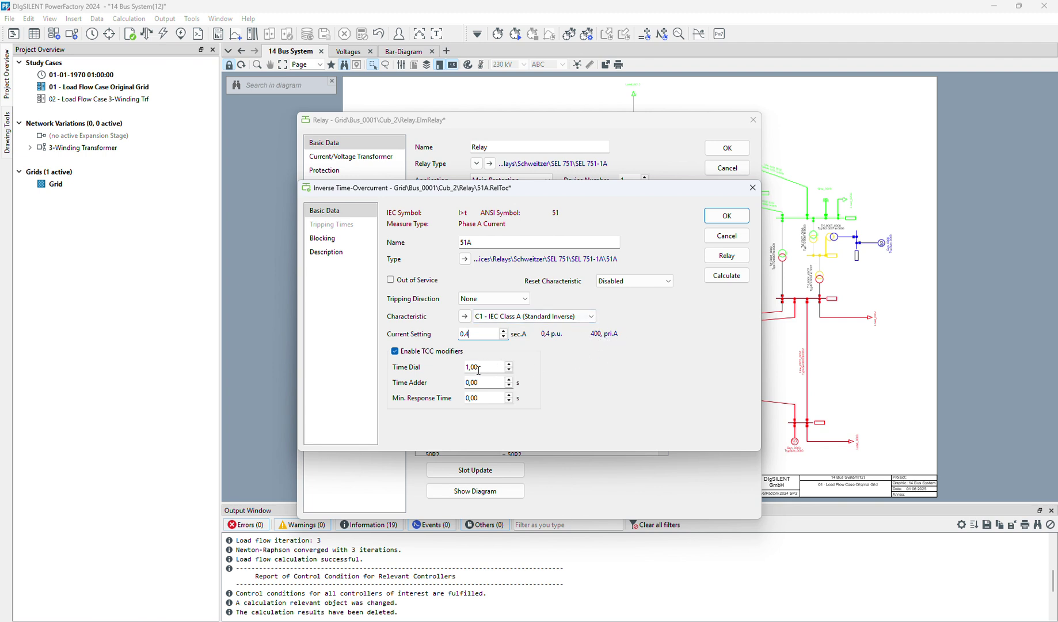
{"action": "left_click_drag", "start_coordinate": [479, 367], "coordinate": [467, 371]}
{"action": "left_click", "coordinate": [722, 216]}
Step: Configure element 51B with the C1 - IEC Class A (Standard Inverse) characteristic, a 0,40 sec.A current setting and a time dial of 0,05
{"action": "double_click", "coordinate": [533, 396]}
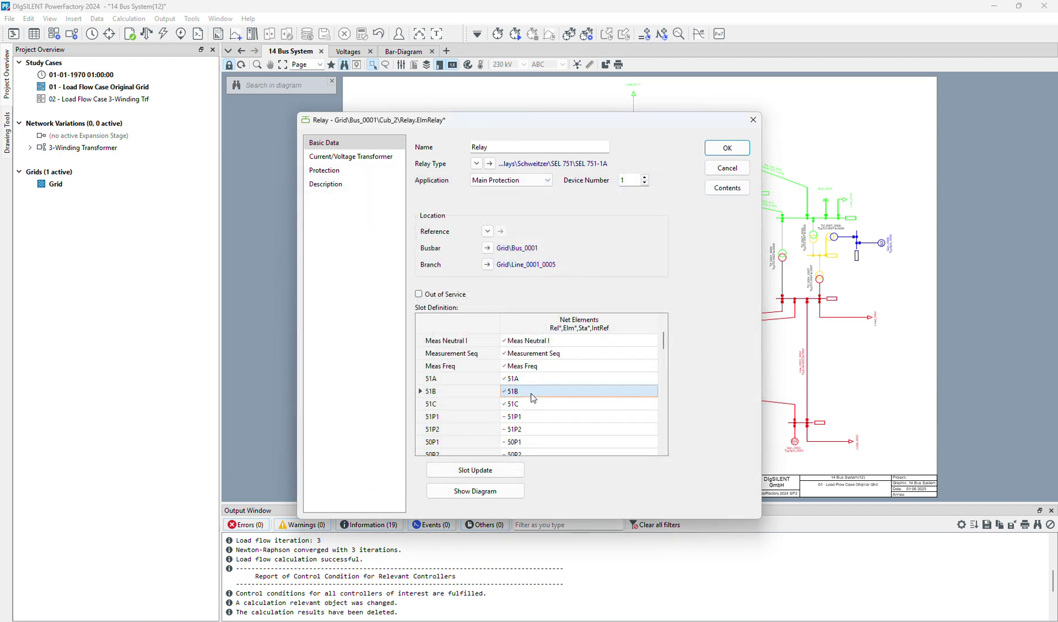
{"action": "left_click", "coordinate": [590, 316]}
{"action": "left_click", "coordinate": [518, 330]}
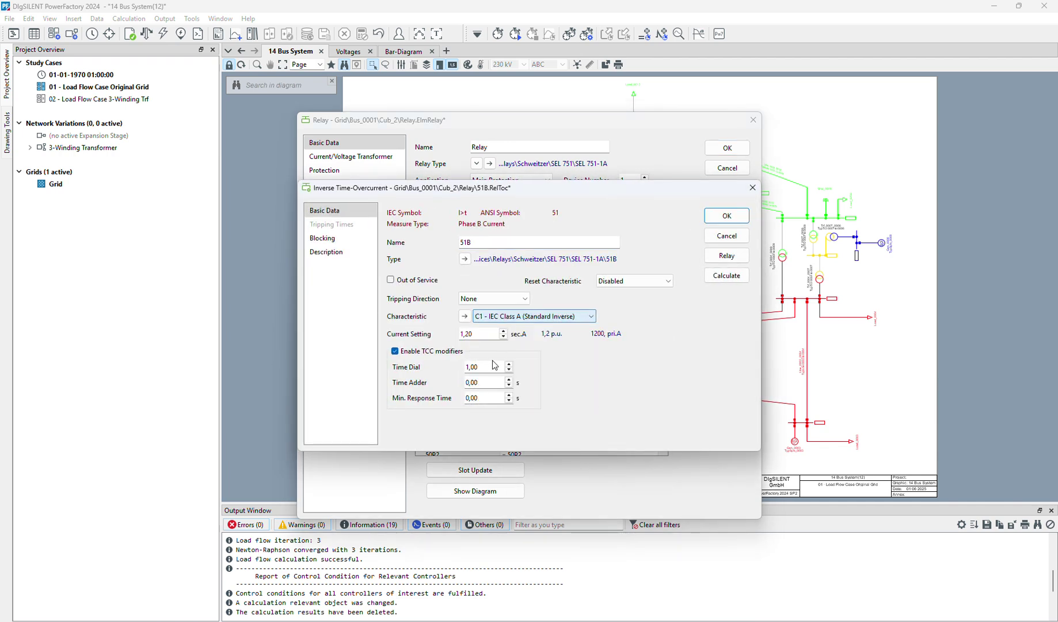
{"action": "left_click", "coordinate": [488, 367]}
{"action": "type", "text": "0"}
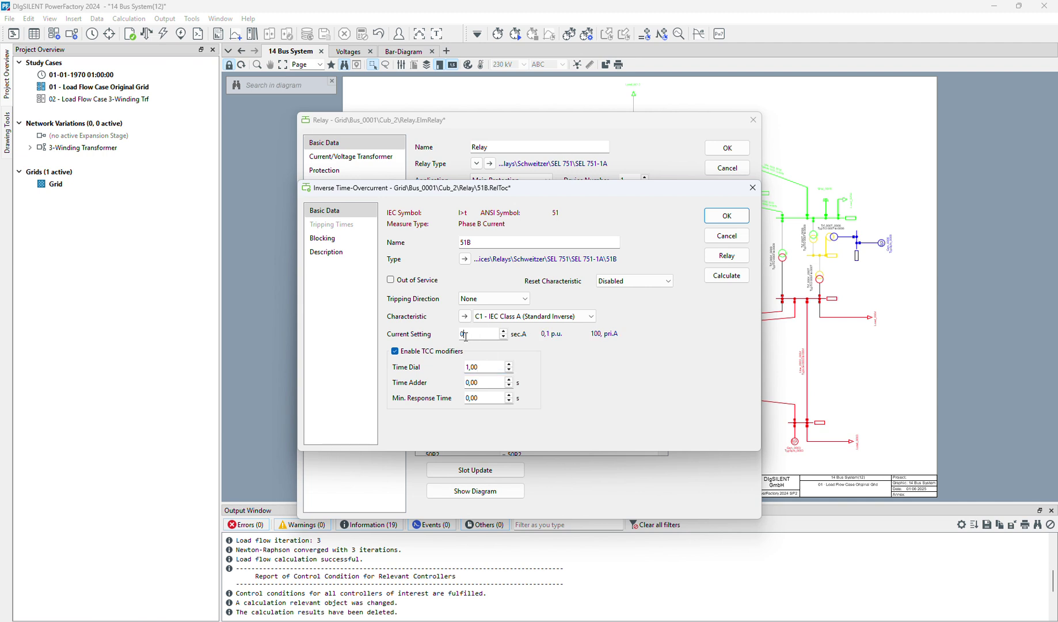
{"action": "type", "text": ",40"}
{"action": "double_click", "coordinate": [468, 369]}
{"action": "type", "text": "0,05"}
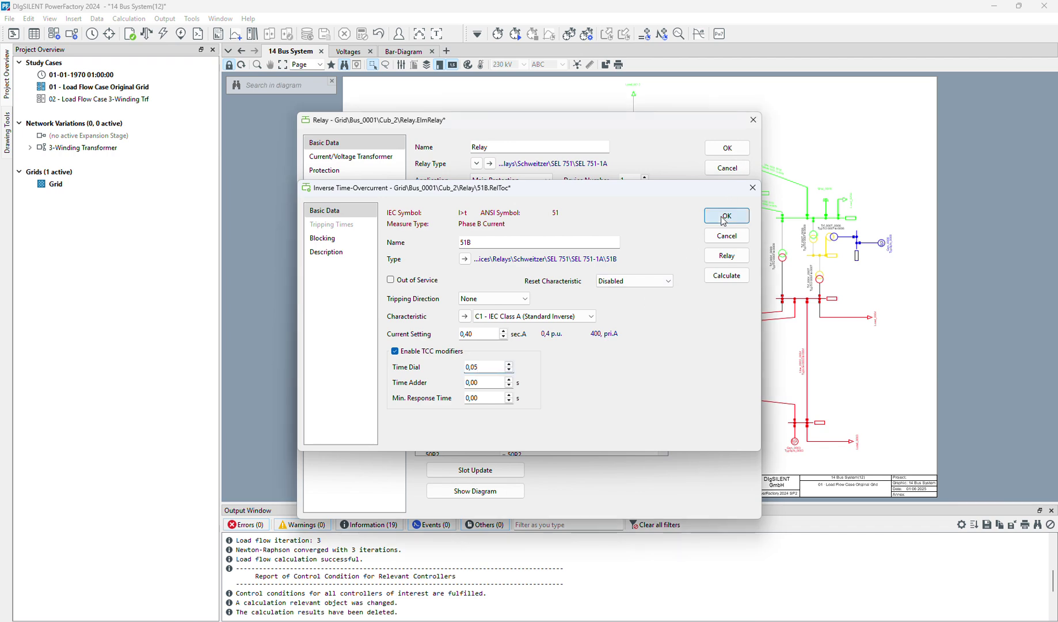
{"action": "left_click", "coordinate": [726, 215]}
Step: Configure element 51C with the C1 - IEC Class A characteristic, 0,4 sec.A current setting and time dial 0,1, and accept the relay settings
{"action": "double_click", "coordinate": [536, 403]}
{"action": "left_click", "coordinate": [509, 318]}
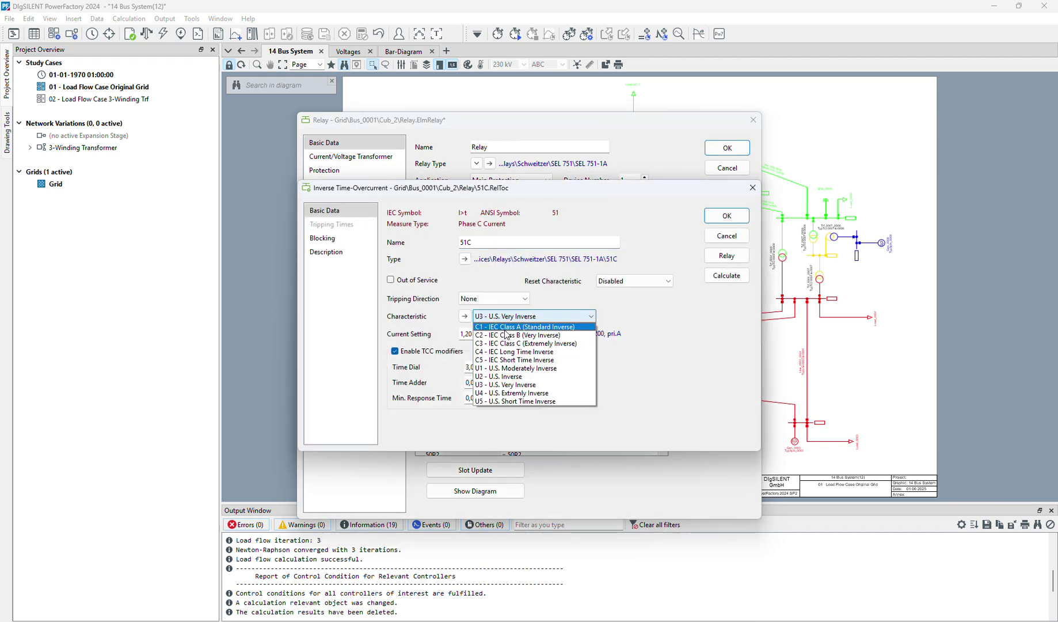
{"action": "left_click", "coordinate": [506, 327]}
{"action": "key", "text": "Tab"}
{"action": "type", "text": "0"}
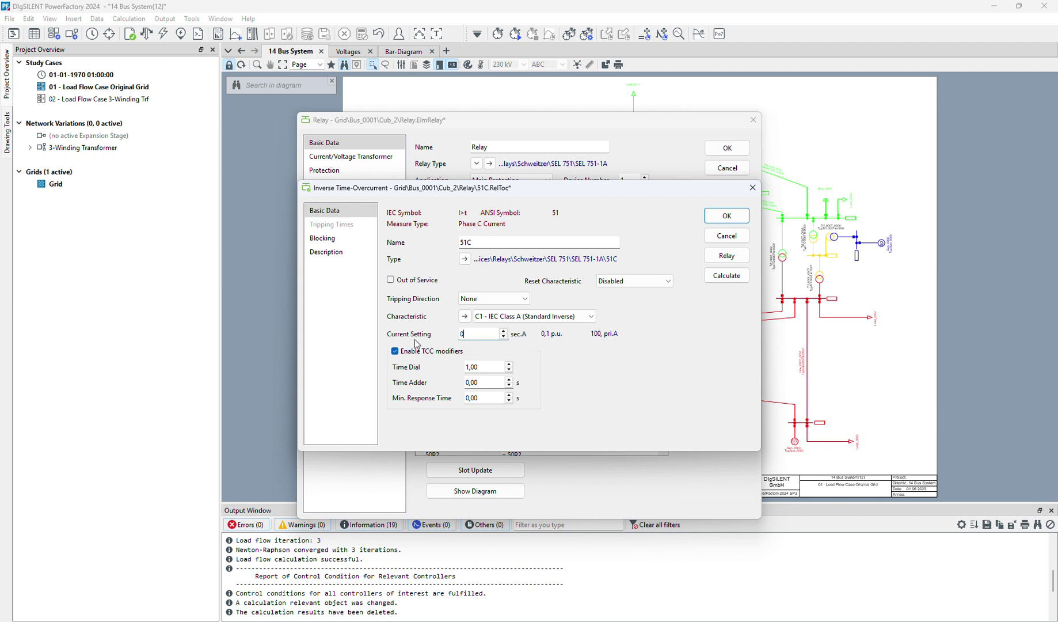
{"action": "type", "text": ",4"}
{"action": "double_click", "coordinate": [482, 367]}
{"action": "type", "text": "0,1"}
{"action": "left_click", "coordinate": [727, 215]}
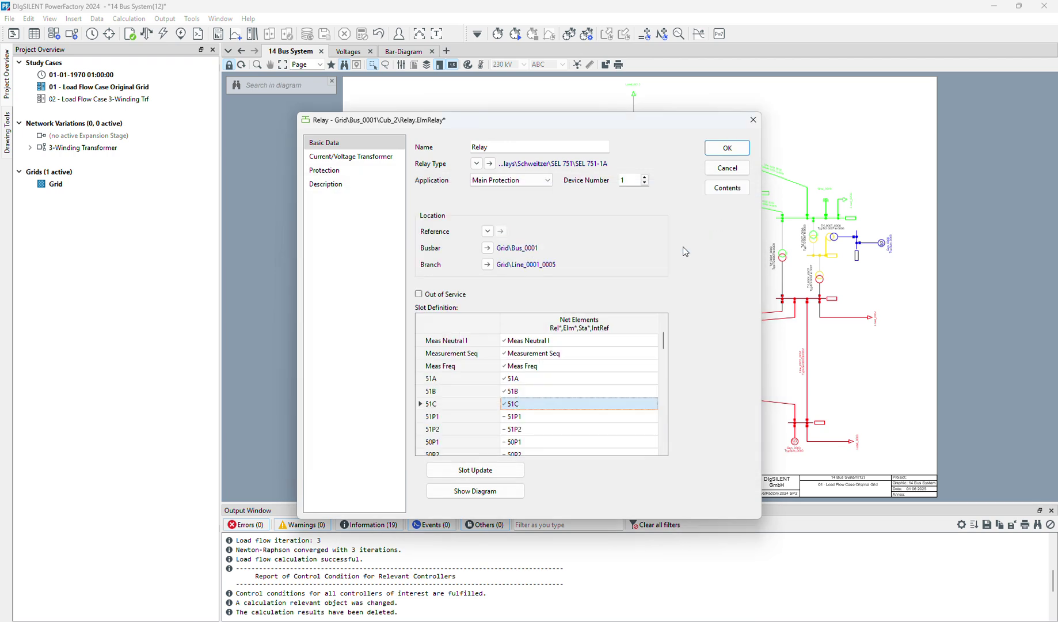
{"action": "left_click", "coordinate": [723, 149]}
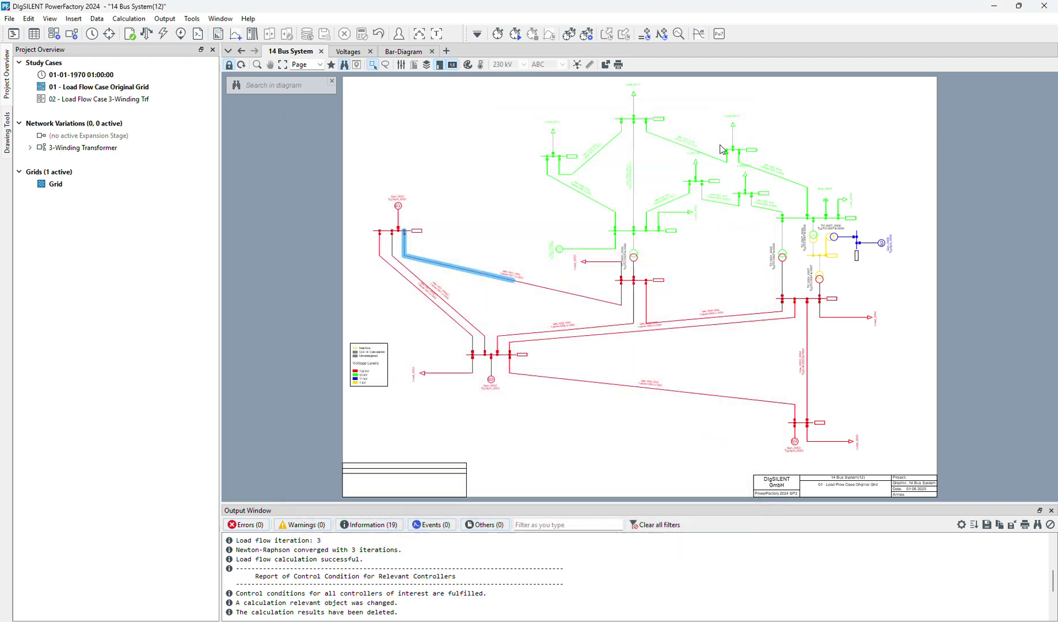
{"action": "right_click", "coordinate": [407, 238]}
{"action": "left_click", "coordinate": [453, 217]}
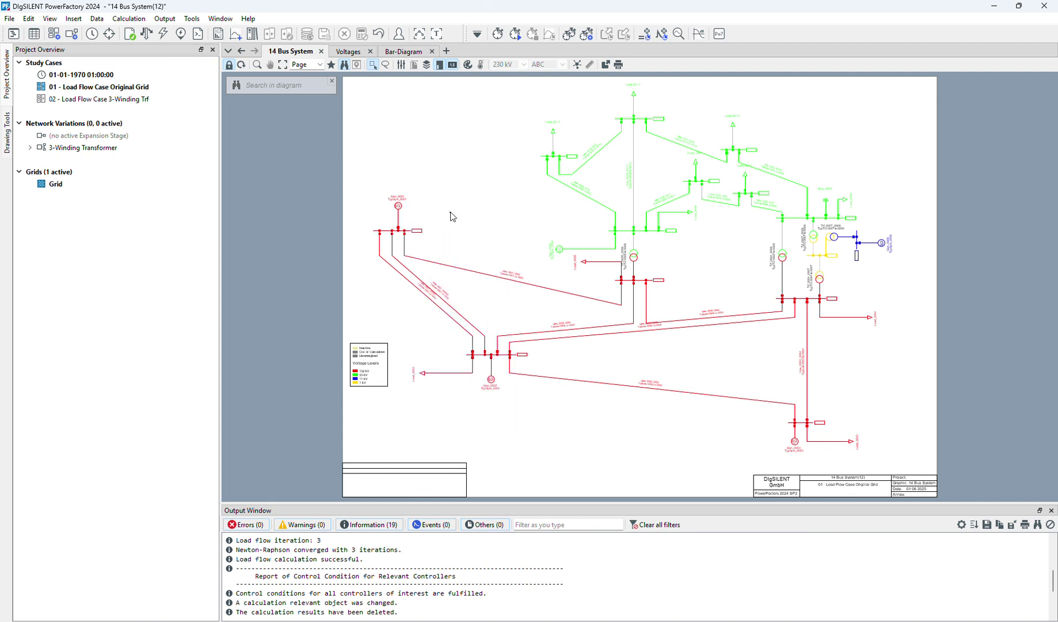
Step: Insert a time-overcurrent plot for the relay cubicle at Bus_0001 and run a balanced, positive-sequence AC load flow
{"action": "right_click", "coordinate": [405, 236]}
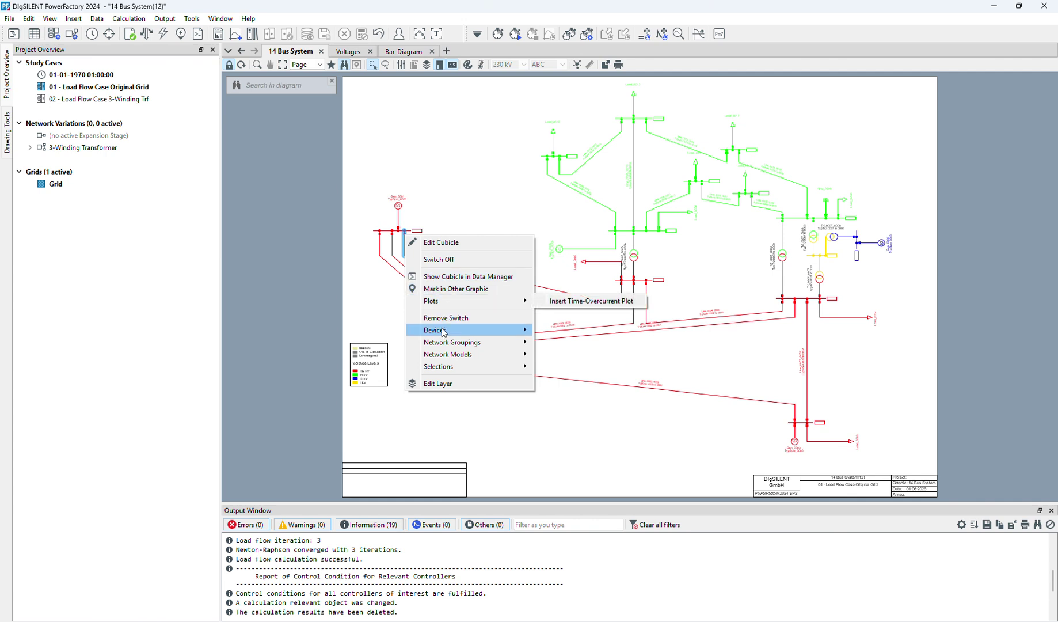
{"action": "left_click", "coordinate": [559, 302]}
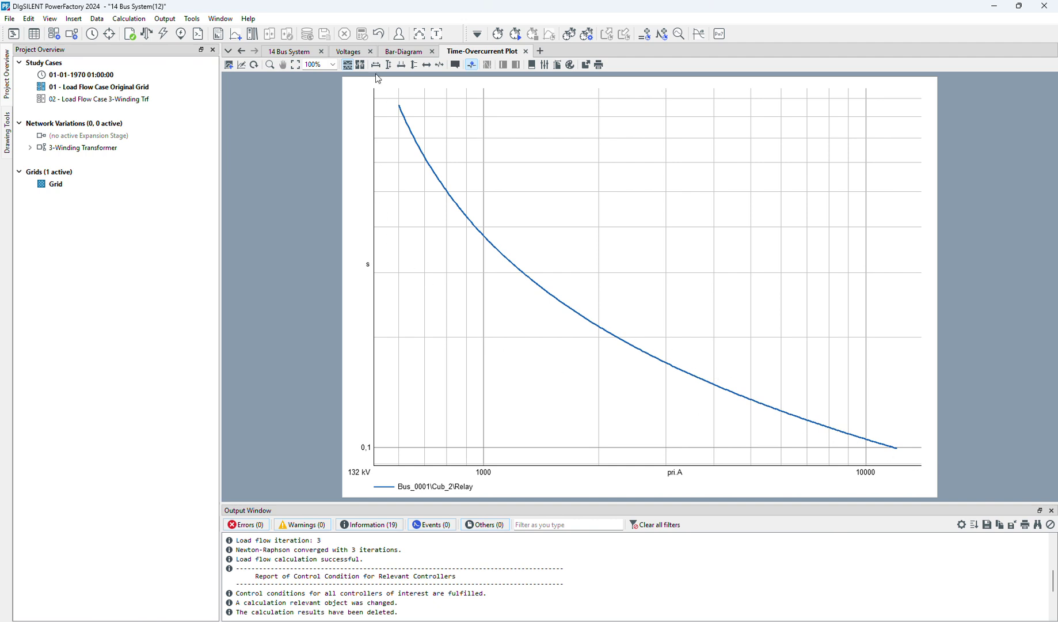
{"action": "left_click", "coordinate": [147, 34]}
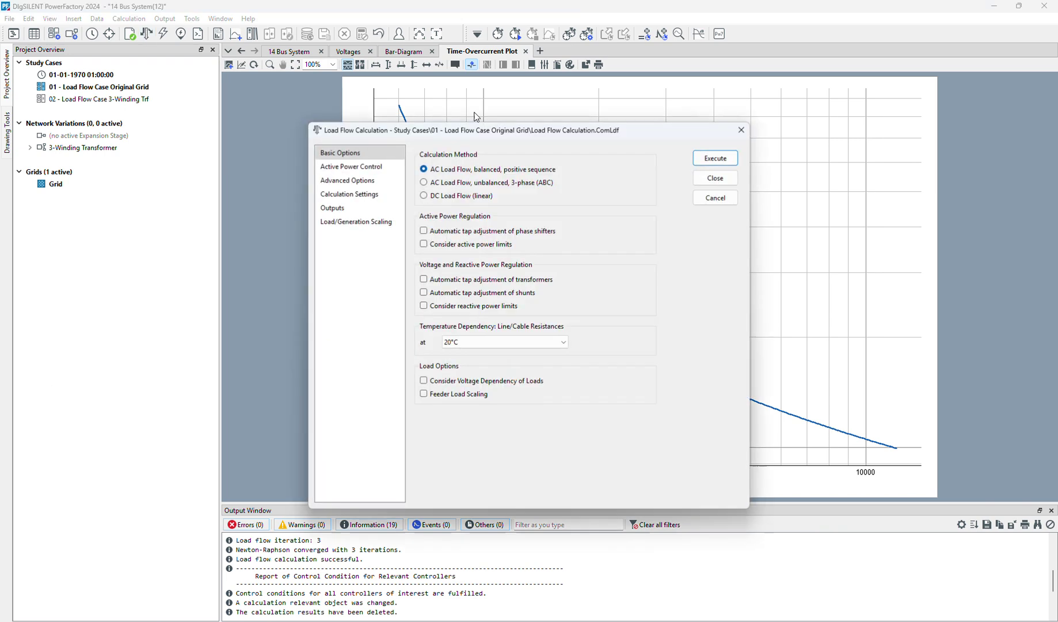
{"action": "left_click", "coordinate": [715, 157]}
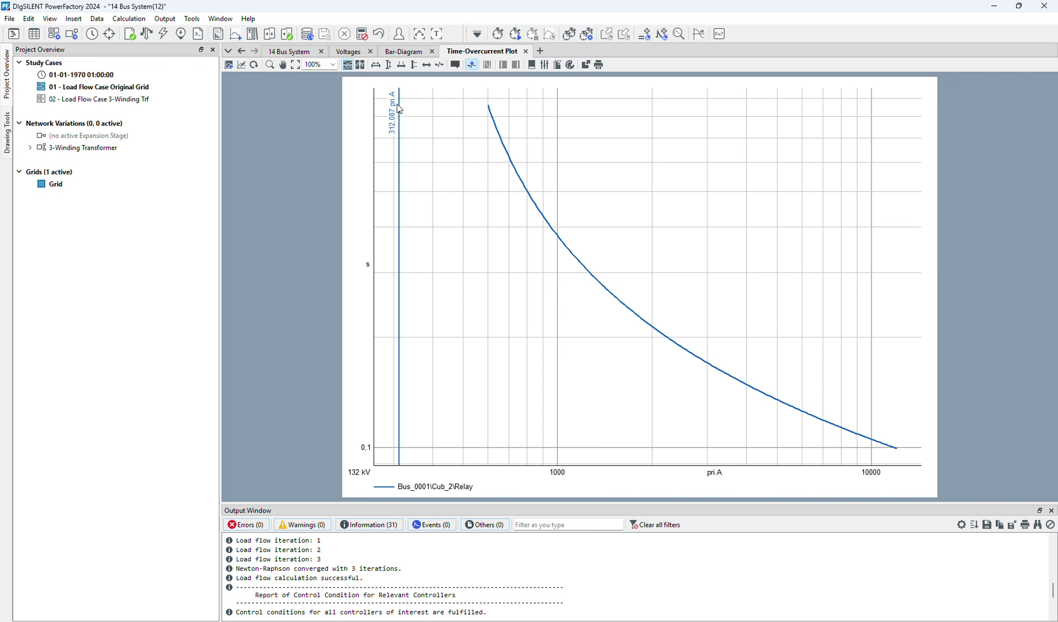
Step: Calculate the maximum 3-phase short-circuit currents at Bus_0001 cubicle Cub_2 and check the fault against the relay curve in the time-overcurrent plot
{"action": "left_click", "coordinate": [291, 51]}
{"action": "right_click", "coordinate": [481, 275]}
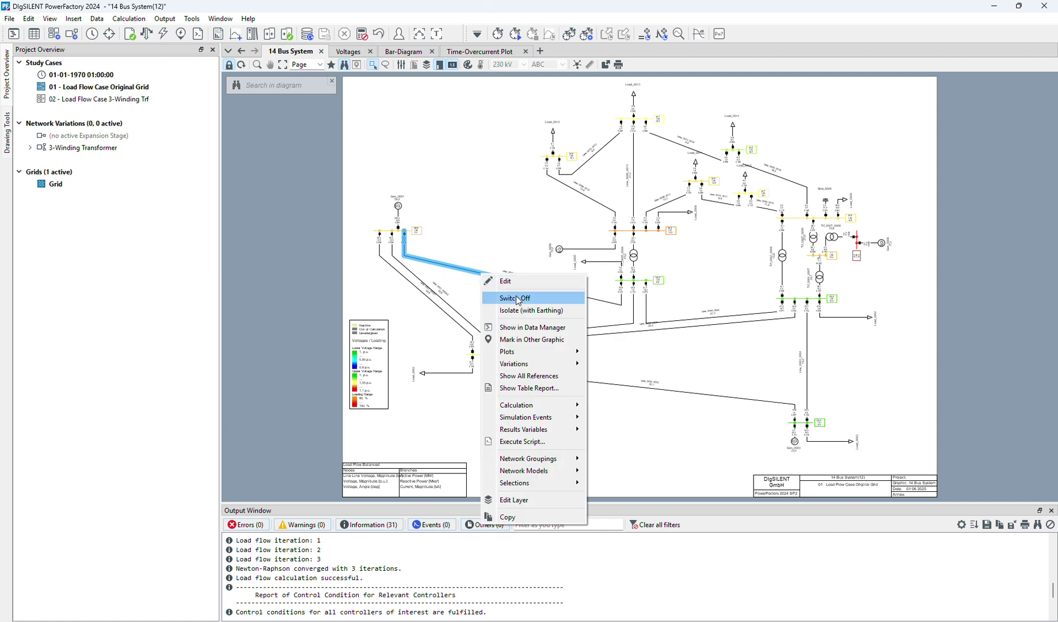
{"action": "key", "text": "Escape"}
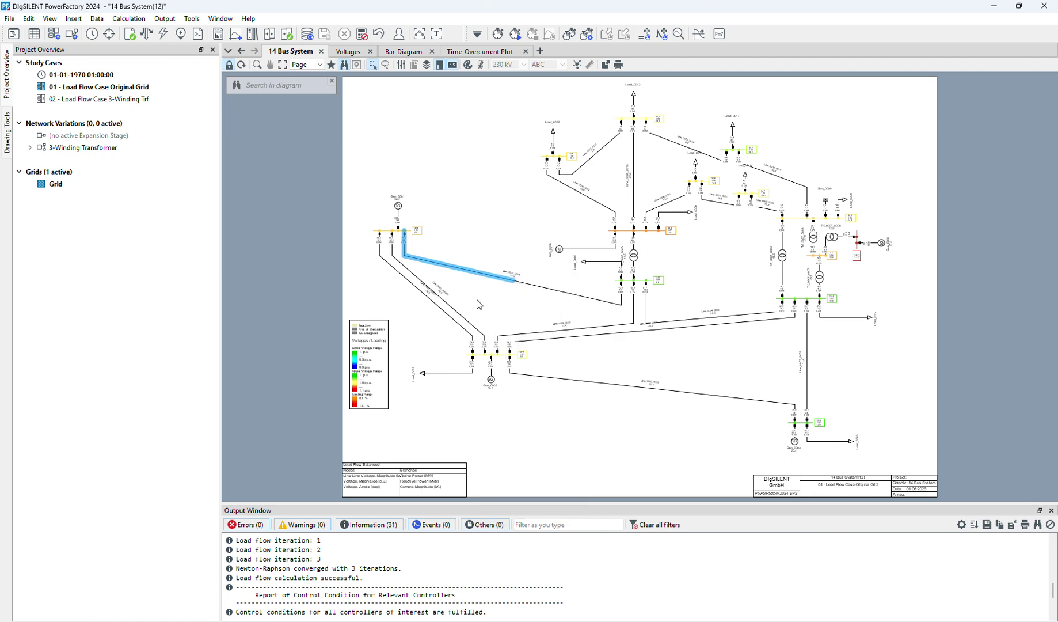
{"action": "right_click", "coordinate": [468, 271]}
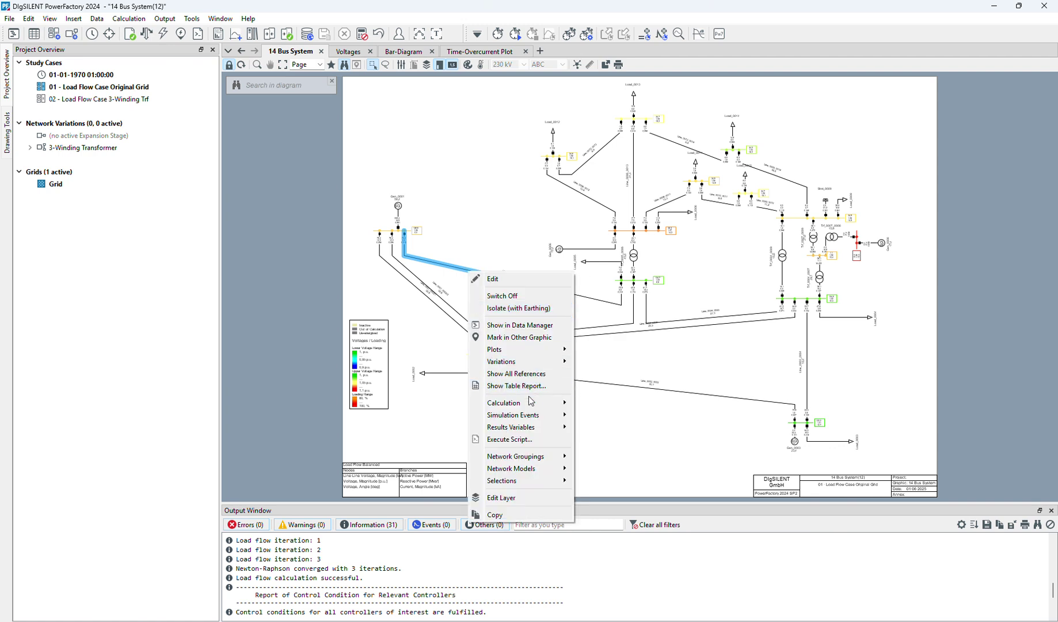
{"action": "left_click", "coordinate": [596, 403]}
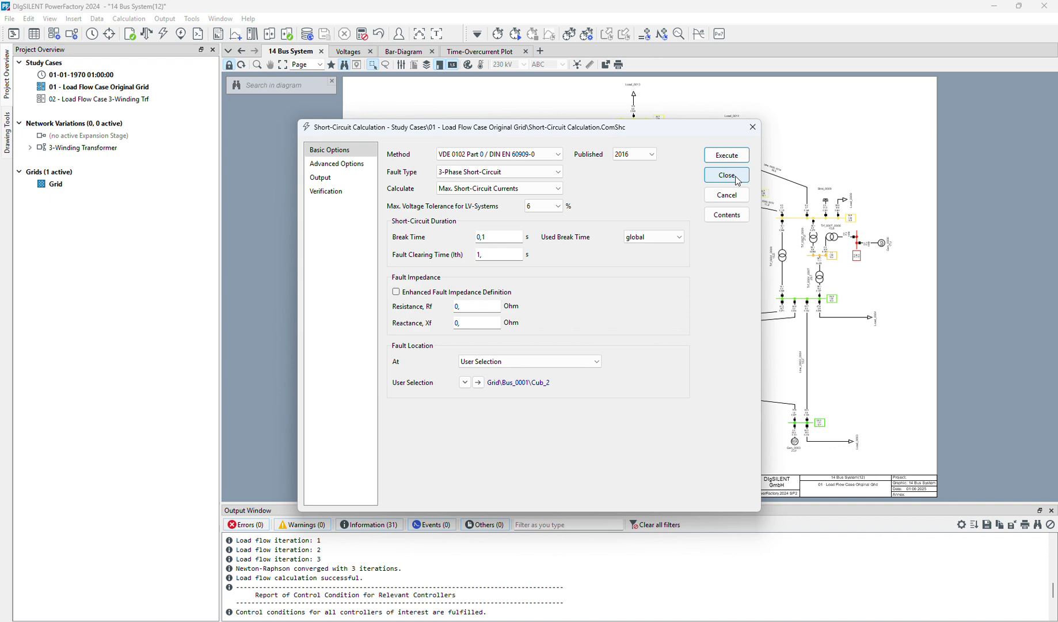
{"action": "left_click", "coordinate": [737, 157]}
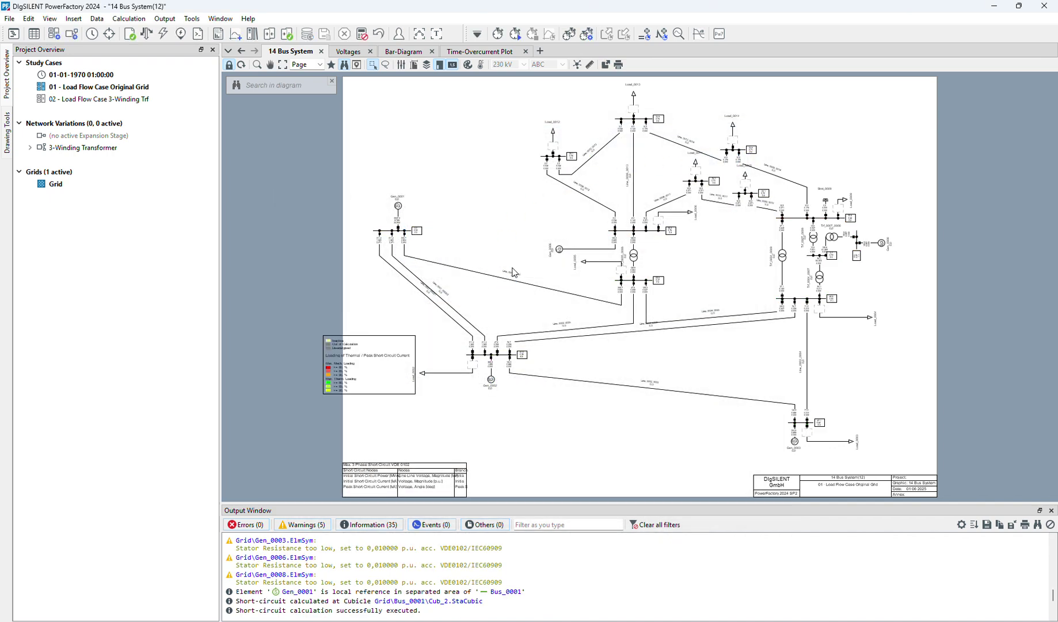
{"action": "left_click", "coordinate": [469, 54]}
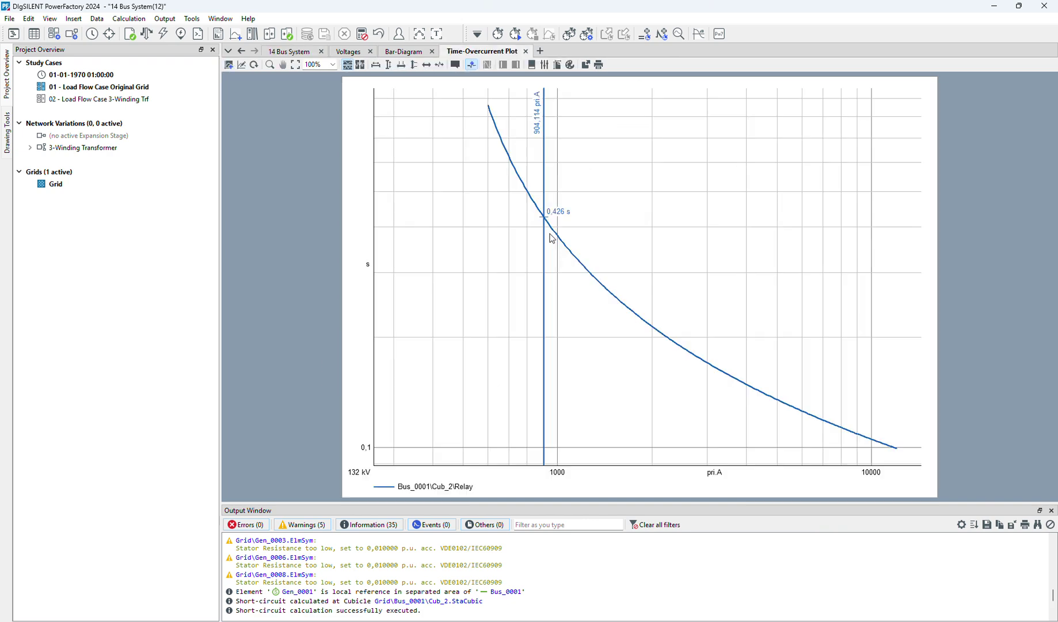
{"action": "left_click", "coordinate": [291, 51]}
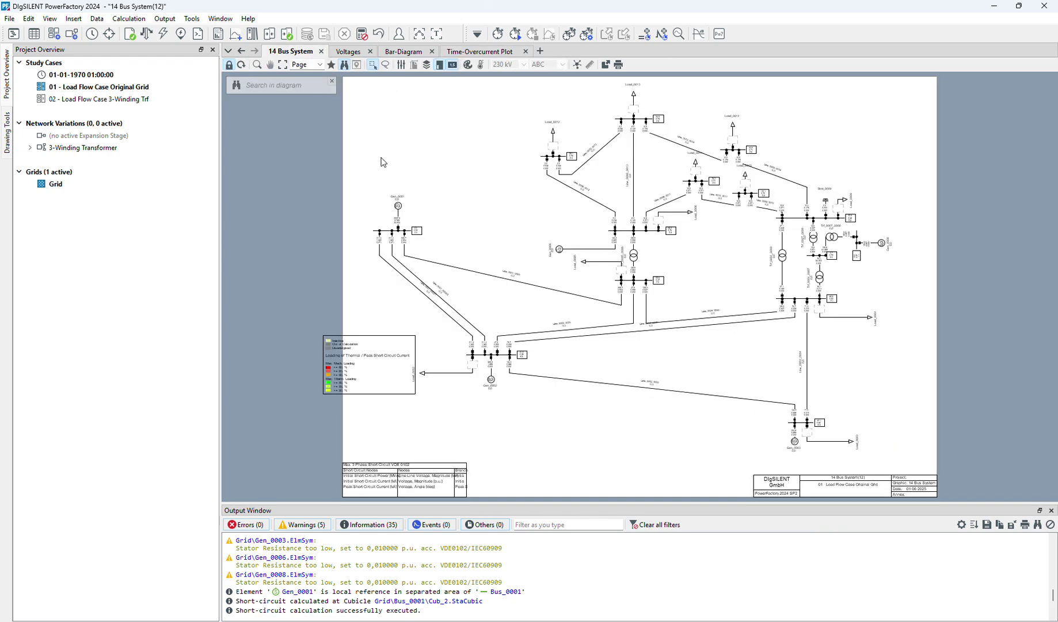
{"action": "left_click", "coordinate": [504, 53]}
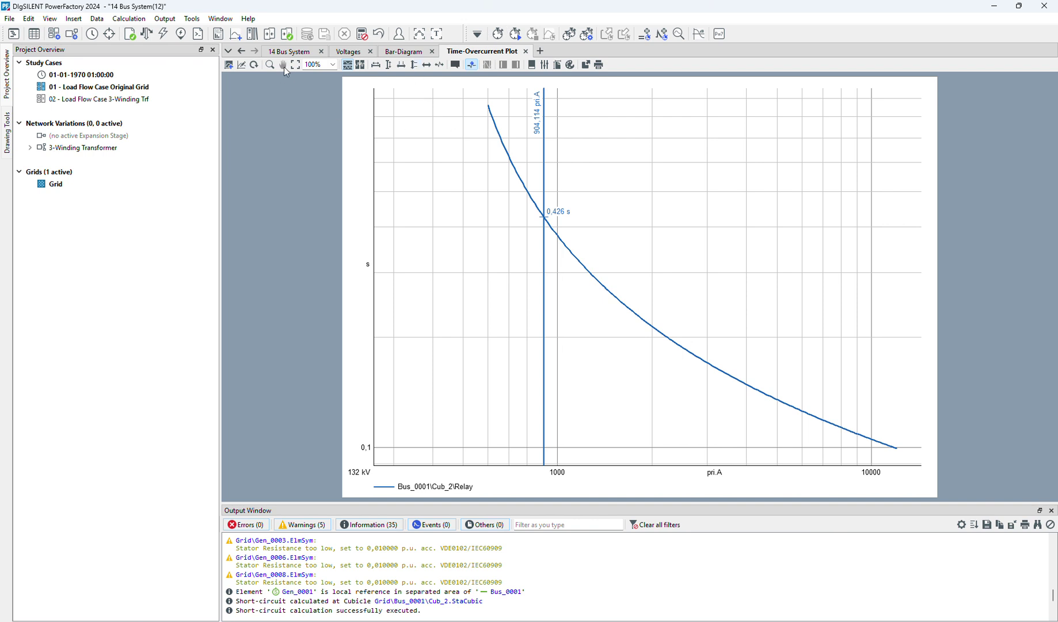
Step: Reset the short-circuit calculation results and recheck the time-overcurrent plot
{"action": "left_click", "coordinate": [293, 53]}
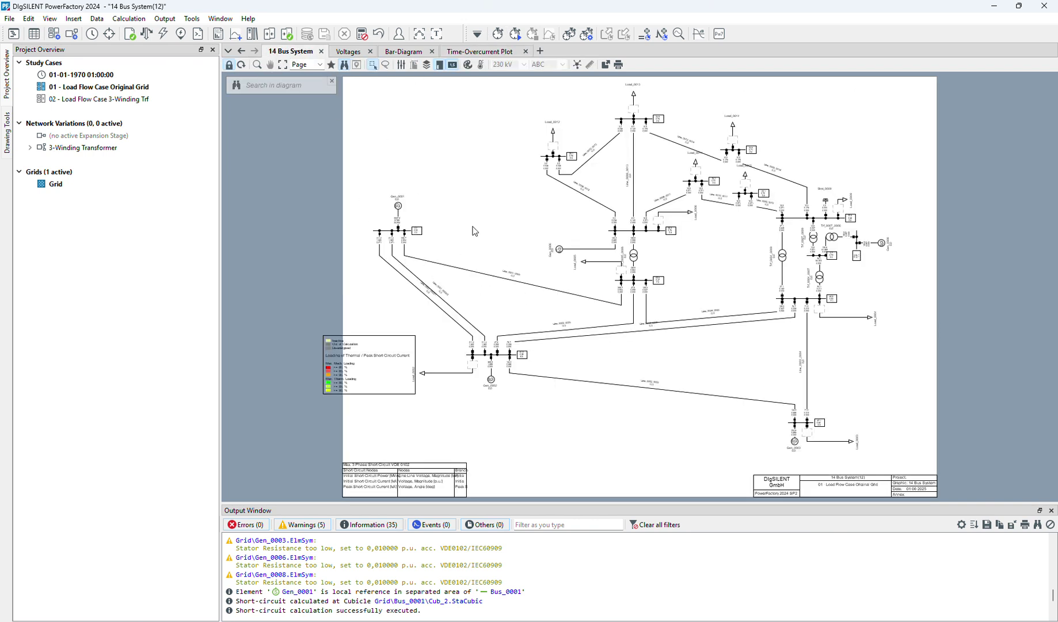
{"action": "right_click", "coordinate": [499, 277]}
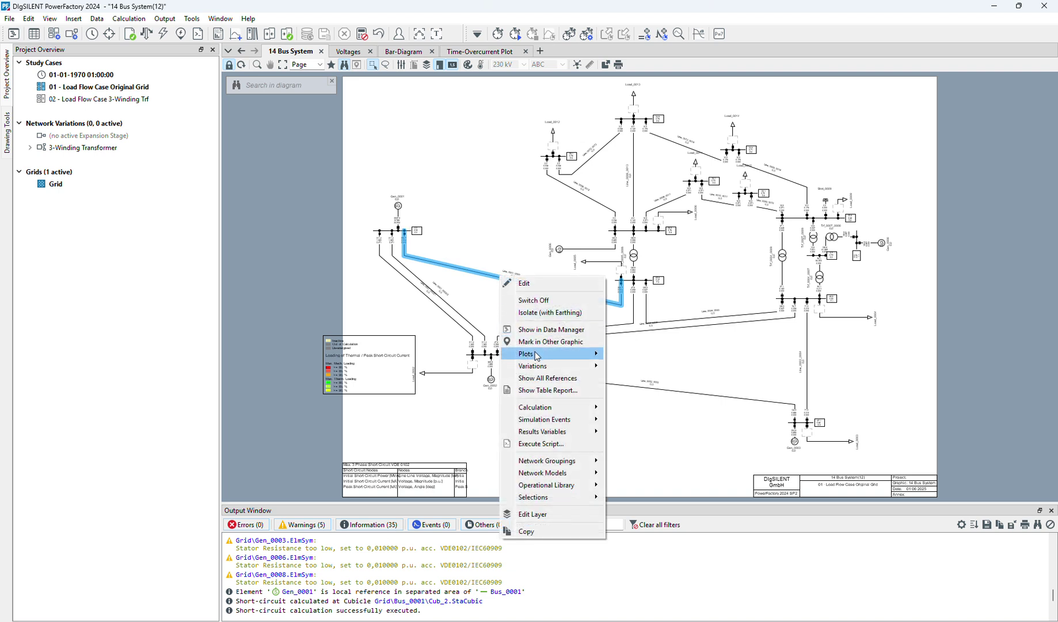
{"action": "left_click", "coordinate": [506, 284]}
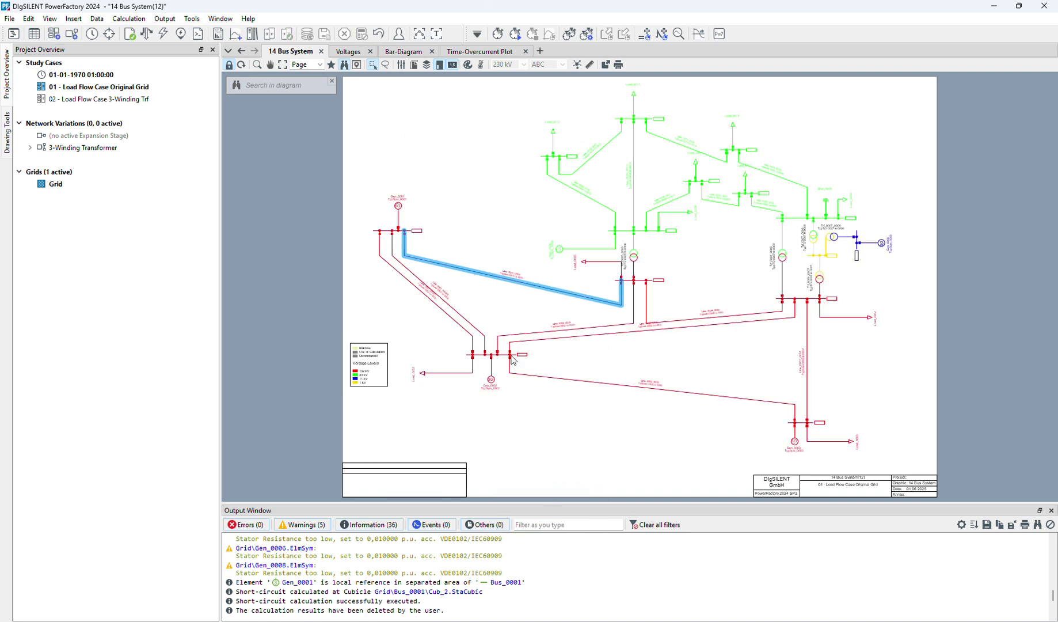
{"action": "right_click", "coordinate": [522, 287]}
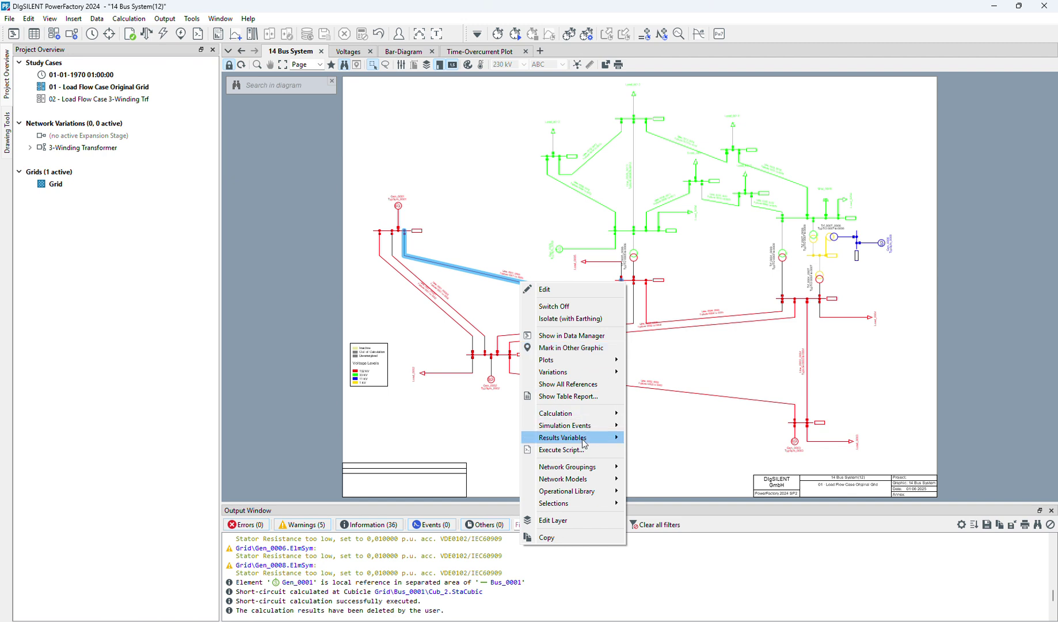
{"action": "mouse_move", "coordinate": [592, 439]}
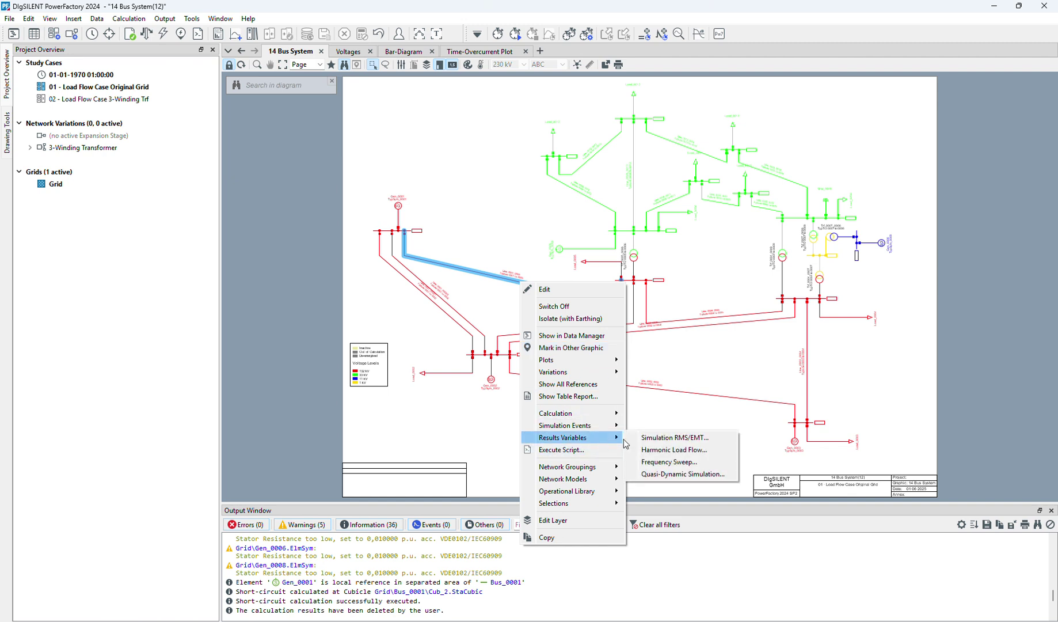
{"action": "left_click", "coordinate": [493, 217]}
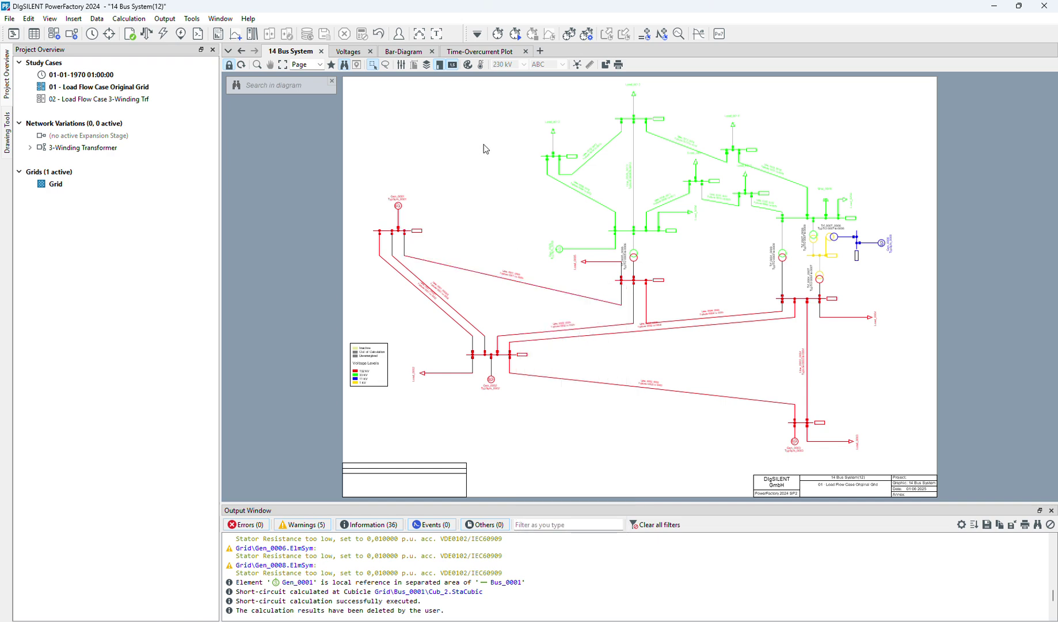
{"action": "left_click", "coordinate": [486, 55]}
{"action": "left_click", "coordinate": [274, 51]}
Step: Calculate a maximum 3-phase short-circuit on Line_0001_0005 with the fault at 90 % of the line length from terminal i
{"action": "right_click", "coordinate": [554, 291]}
{"action": "mouse_move", "coordinate": [602, 420]}
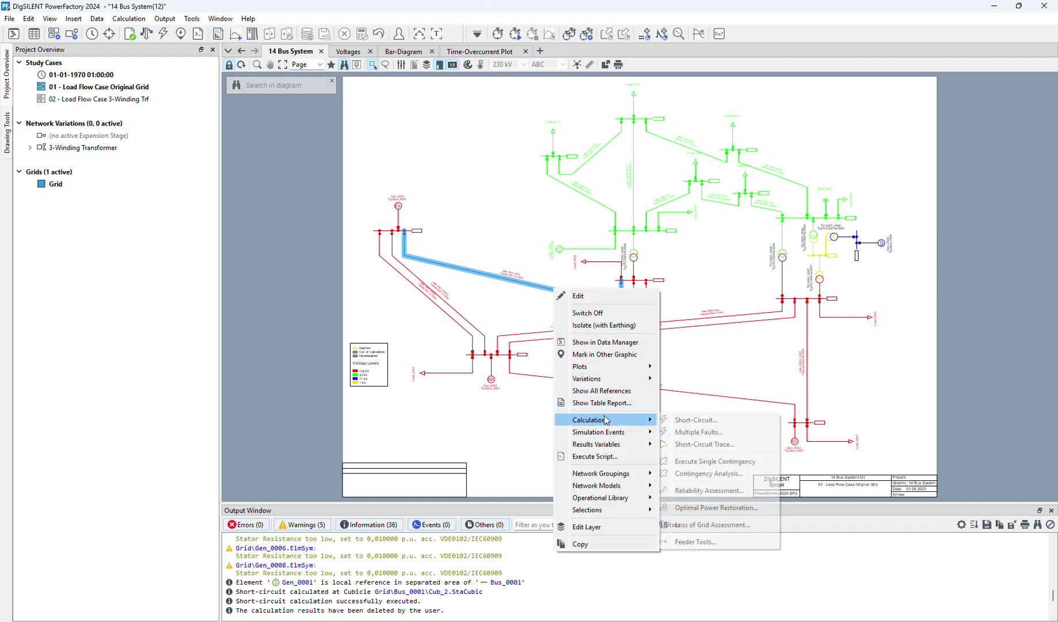
{"action": "left_click", "coordinate": [713, 431]}
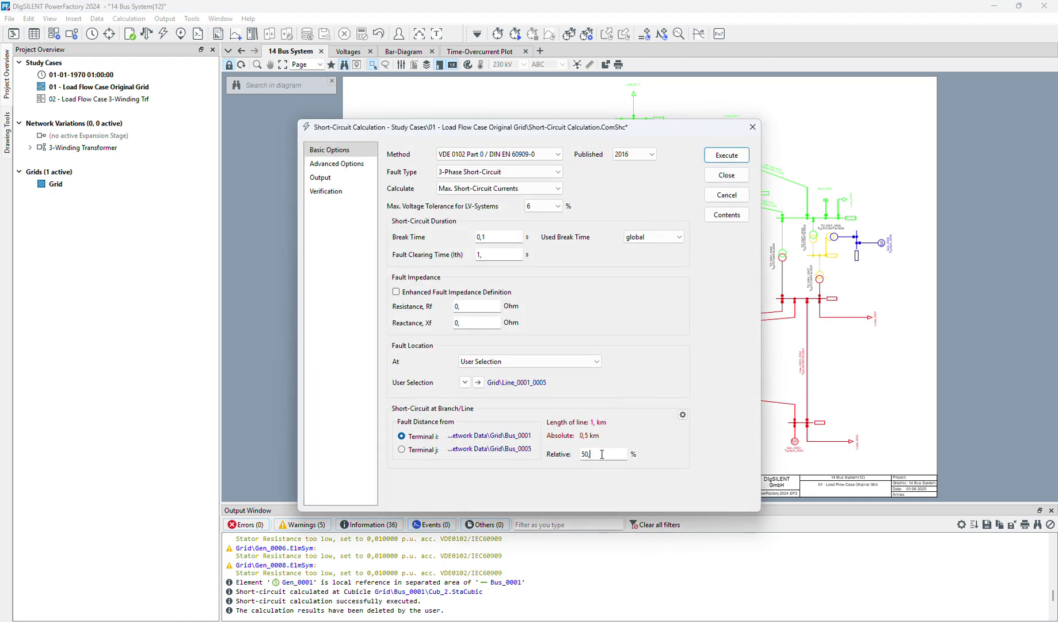
{"action": "left_click_drag", "start_coordinate": [601, 455], "coordinate": [561, 458]}
{"action": "type", "text": "199"}
{"action": "left_click", "coordinate": [727, 157]}
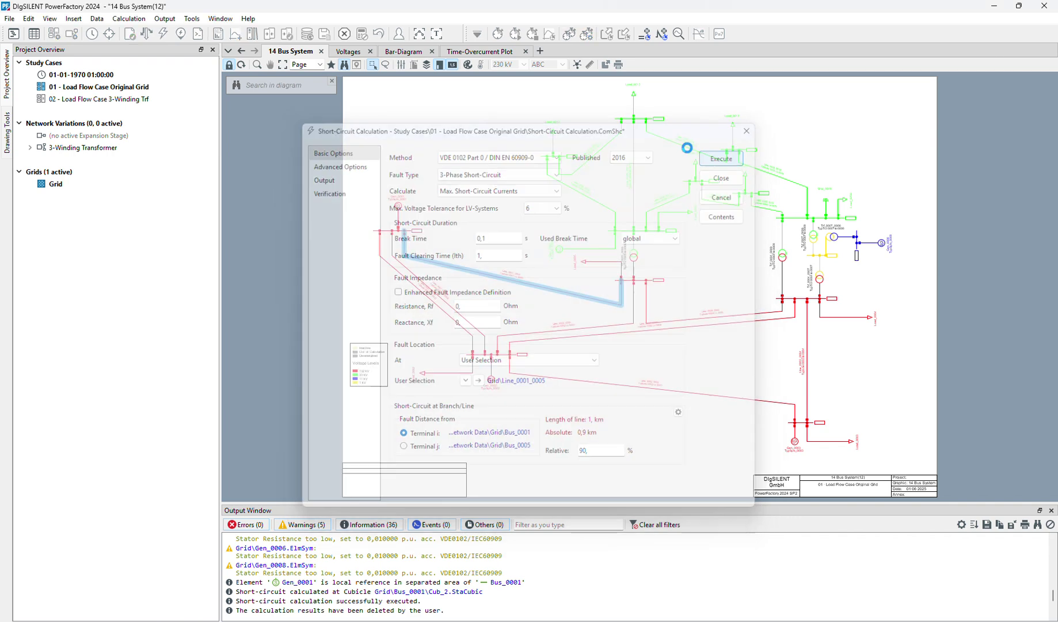
Step: Check the relay's tripping time for the line fault in the time-overcurrent plot and compare it with the fault location in the network diagram
{"action": "left_click", "coordinate": [486, 53]}
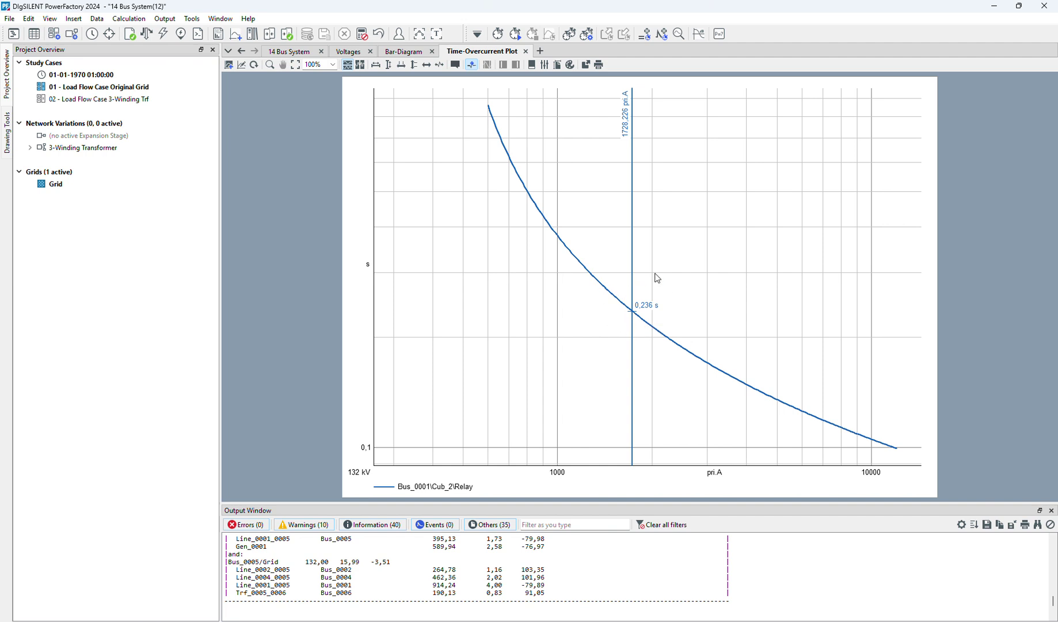
{"action": "left_click", "coordinate": [292, 52]}
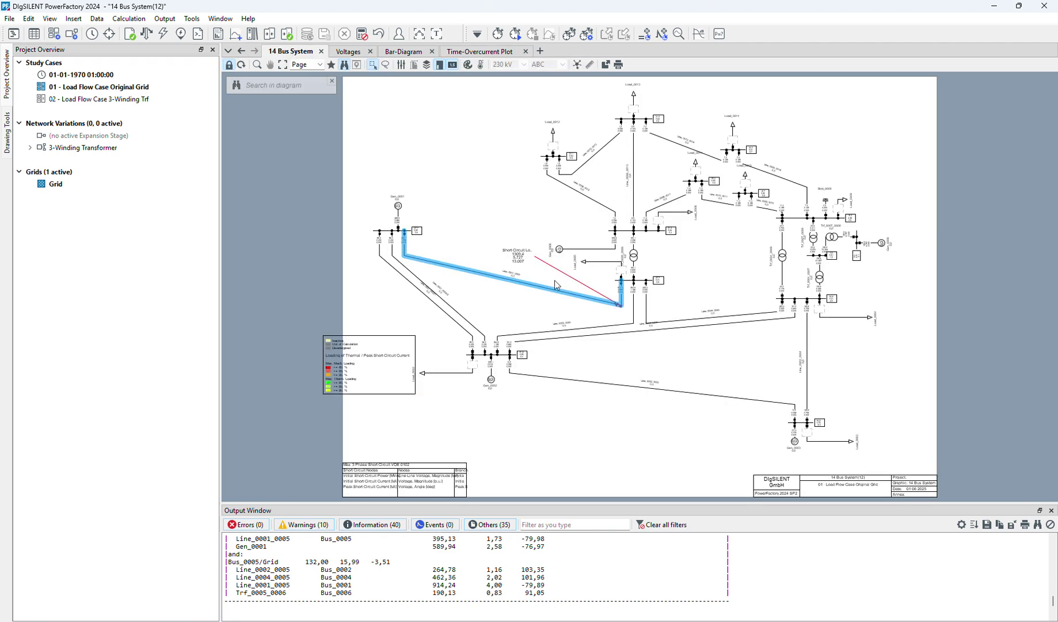
{"action": "left_click", "coordinate": [582, 321]}
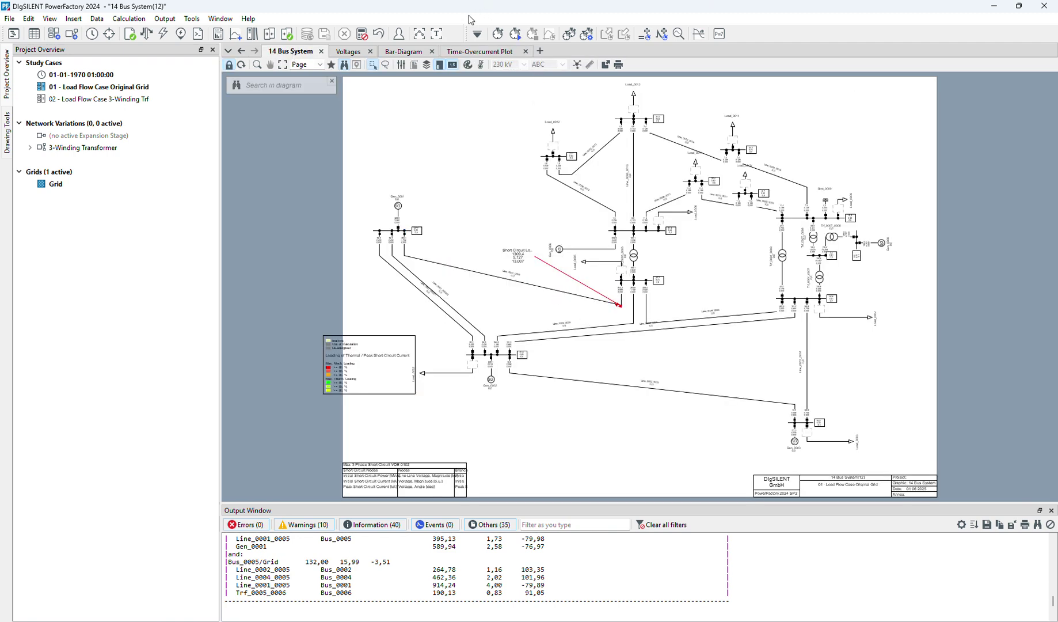